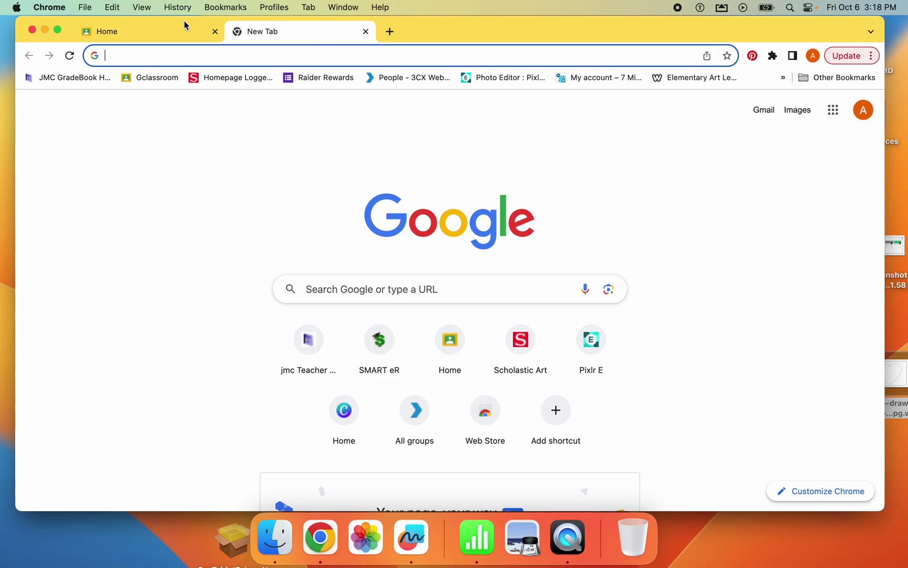
# View the classes on the Classroom home page and check which Google accounts are signed in.
pyautogui.click(178, 38)
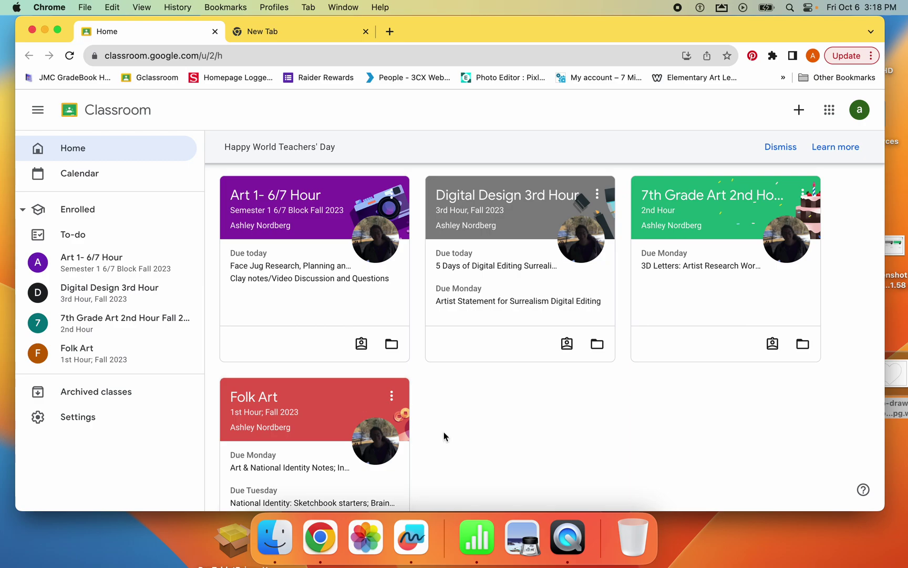
pyautogui.click(347, 29)
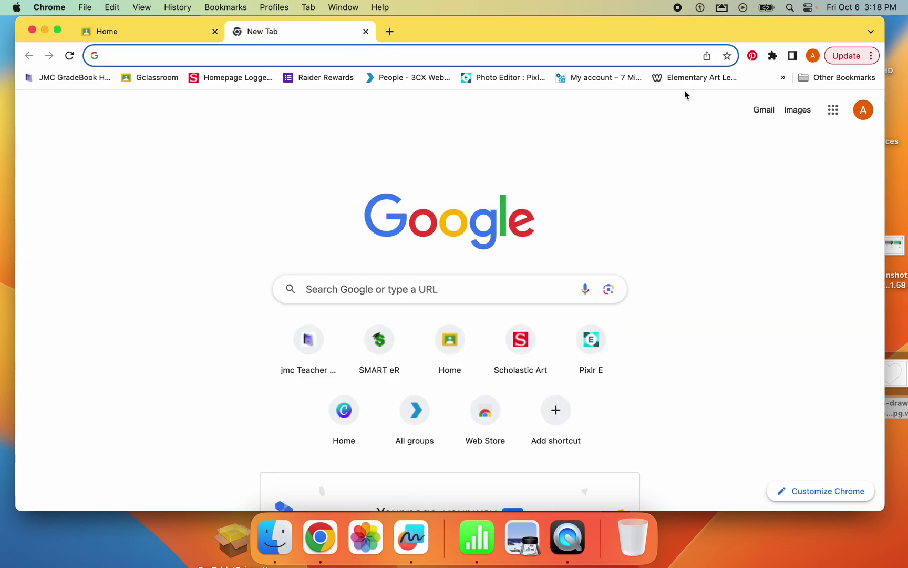
pyautogui.click(863, 109)
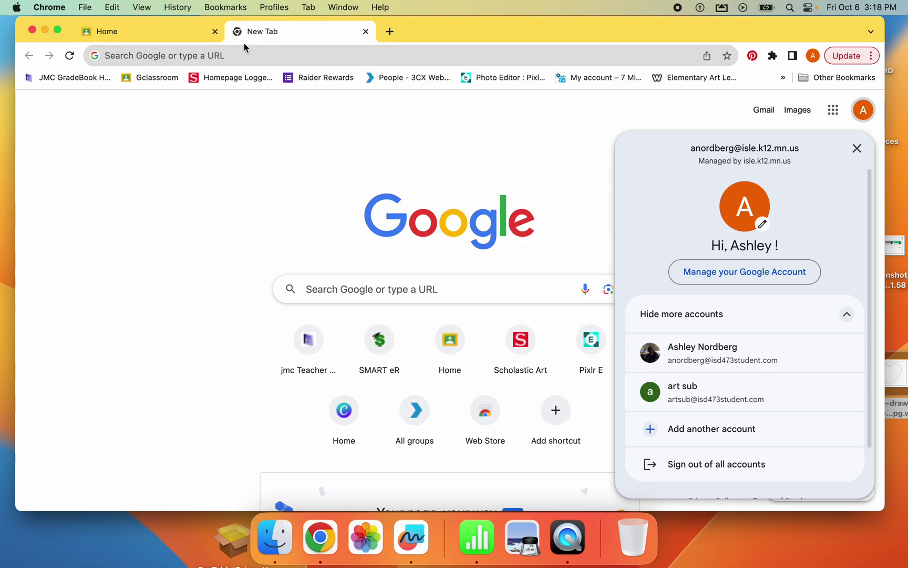
# Open Google Classroom through a web search for "google classroom" and switch to the art sub student account.
pyautogui.click(183, 57)
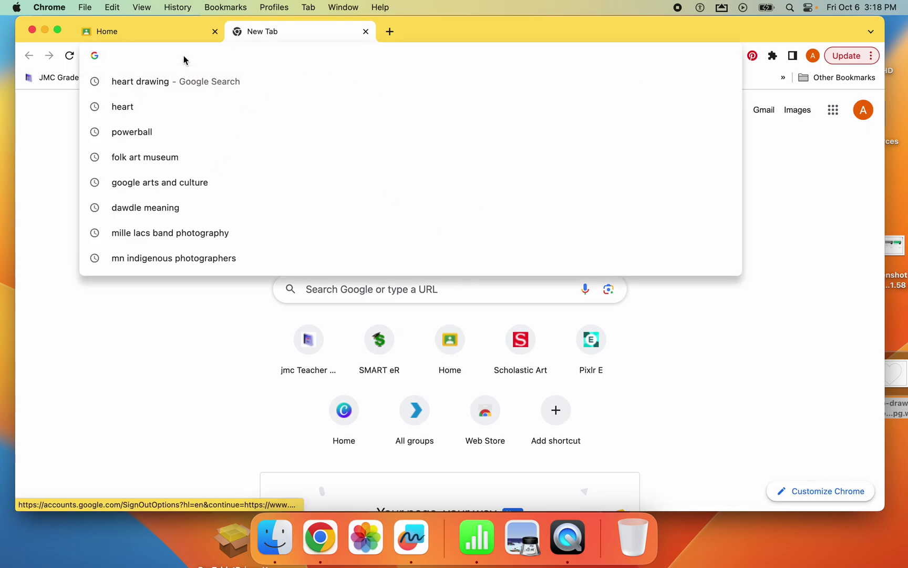
pyautogui.write('google classroom')
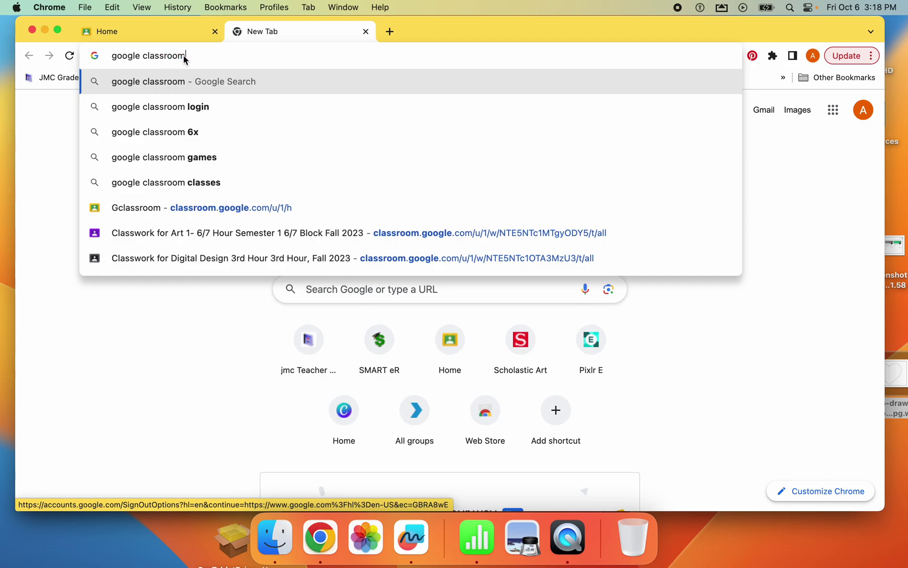
pyautogui.press('Return')
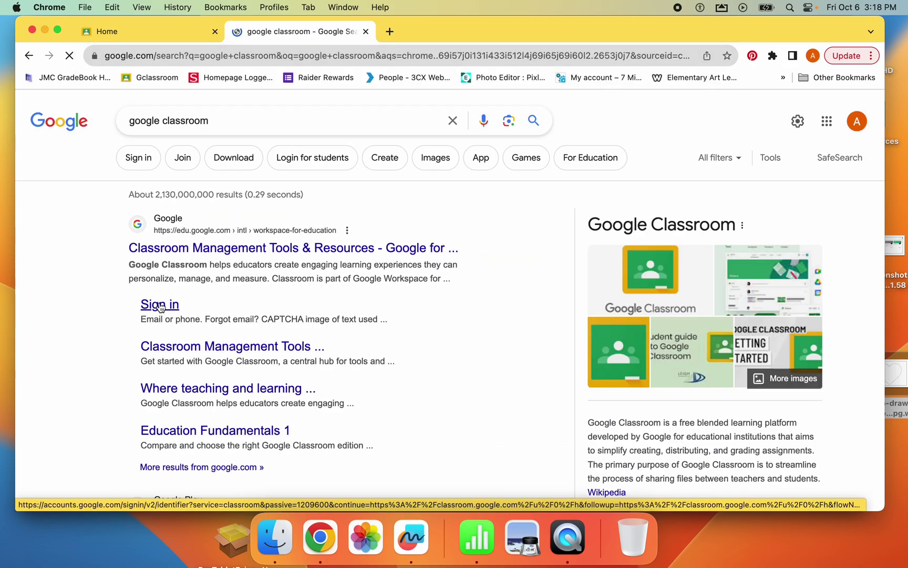
pyautogui.click(160, 306)
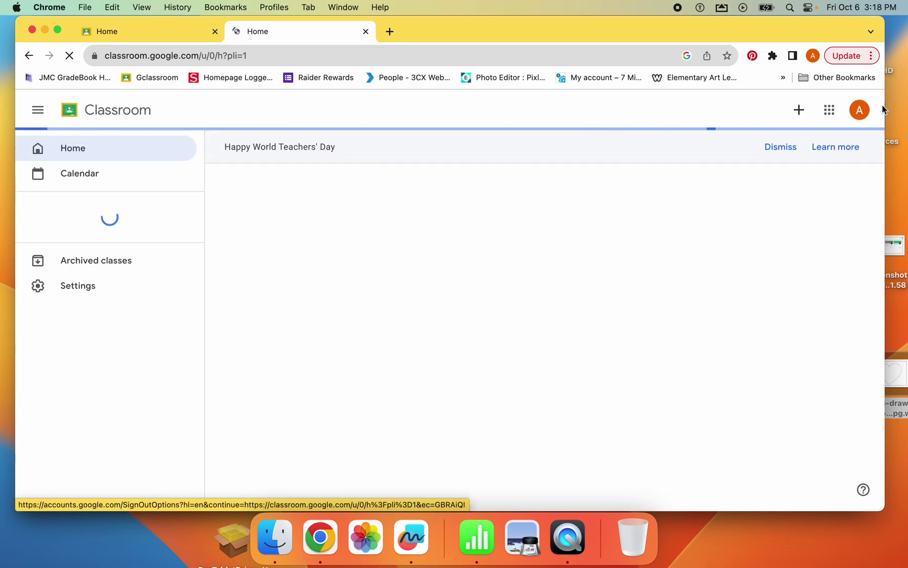
pyautogui.click(856, 110)
pyautogui.click(731, 390)
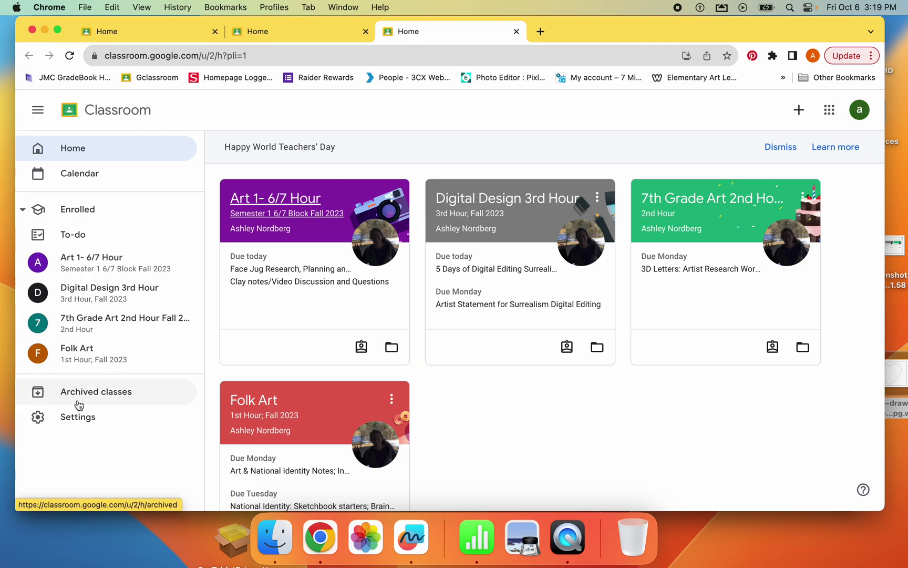
# Open the To-do list and view the classes offered in its class filter, keeping All classes.
pyautogui.click(71, 239)
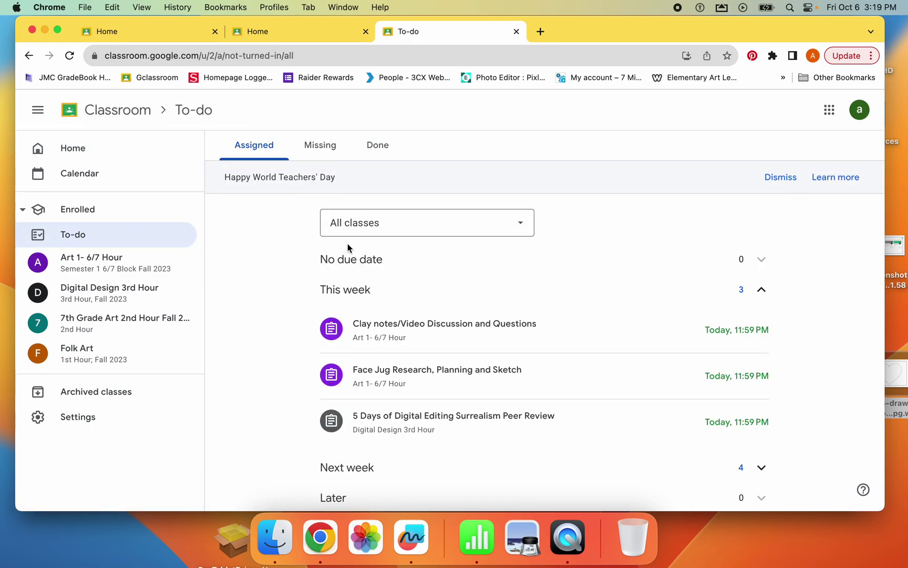
pyautogui.click(368, 222)
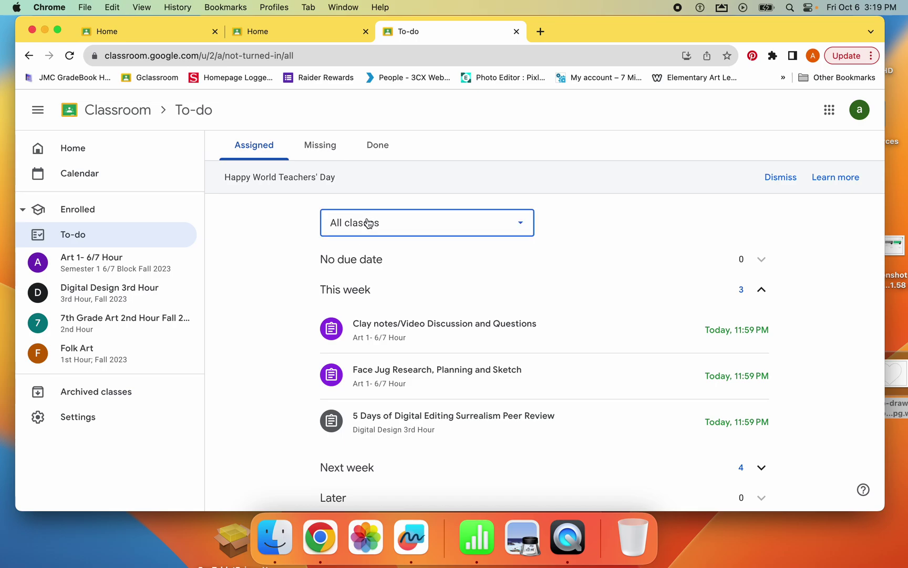
pyautogui.click(347, 232)
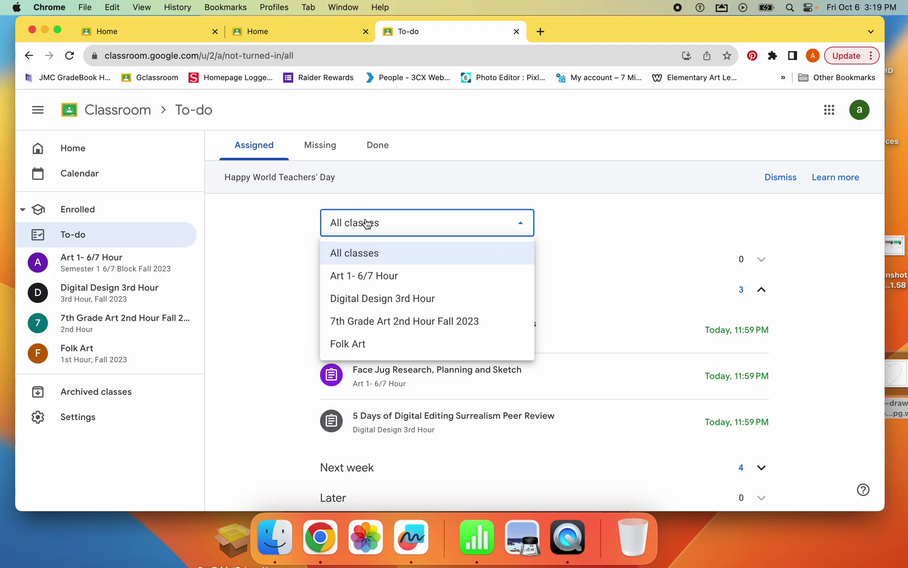
pyautogui.click(367, 224)
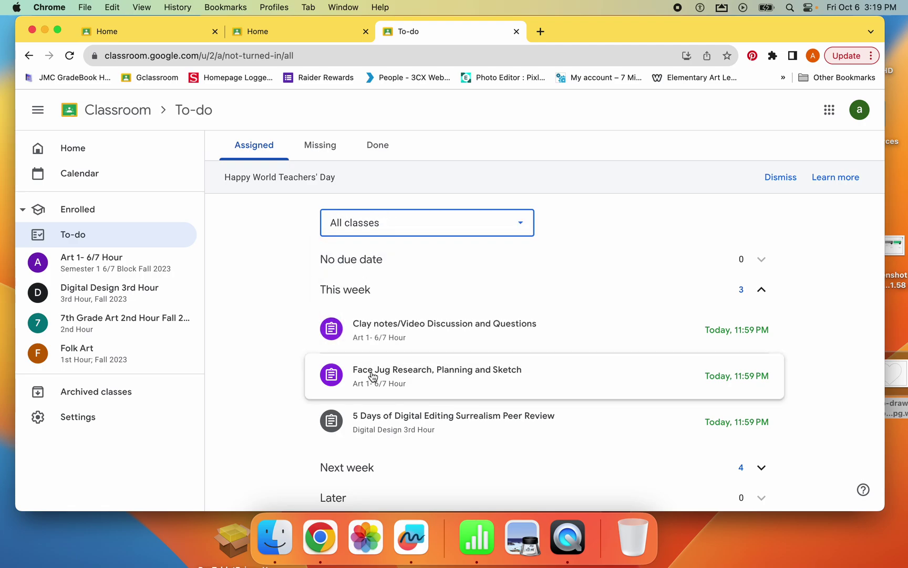
# Review the assigned work listed for next week, and collapse that group again.
pyautogui.scroll(-1, 372, 377)
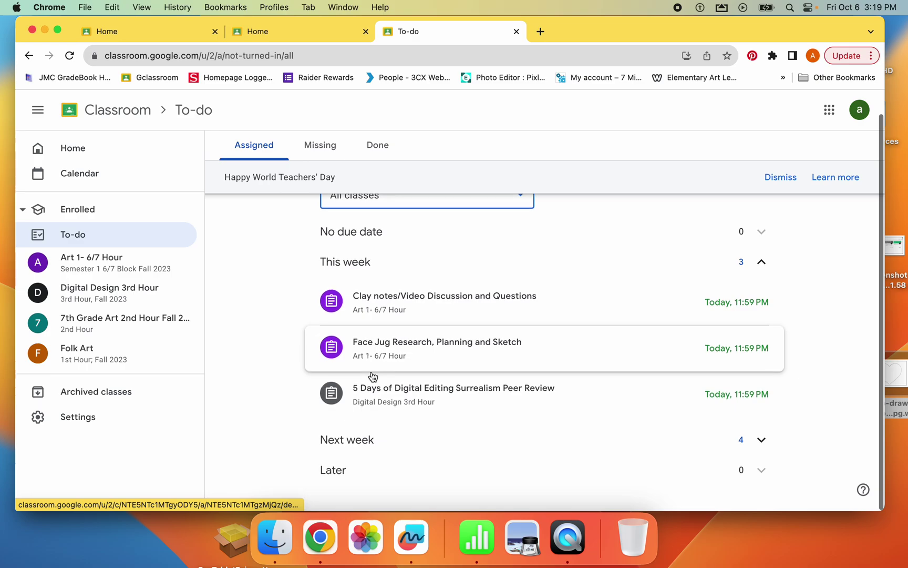
pyautogui.click(376, 441)
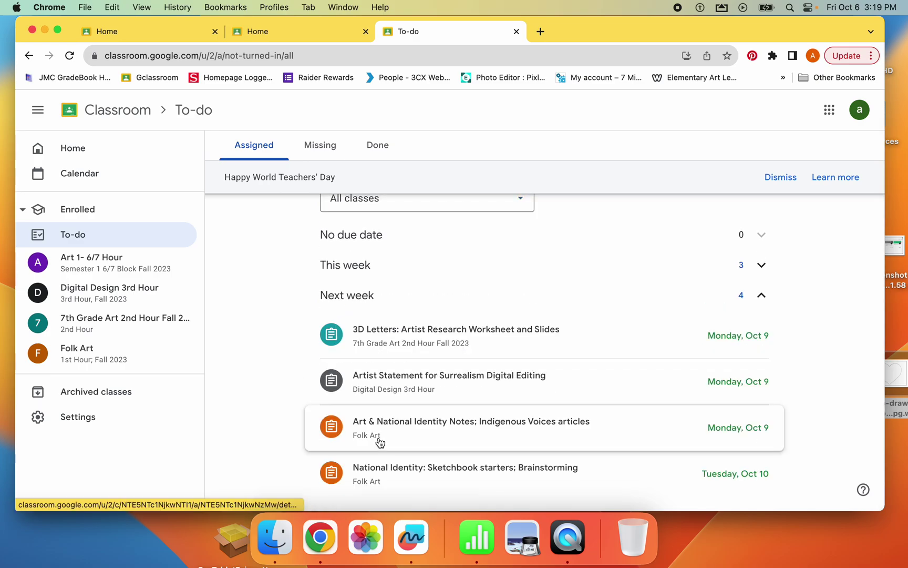
pyautogui.click(353, 301)
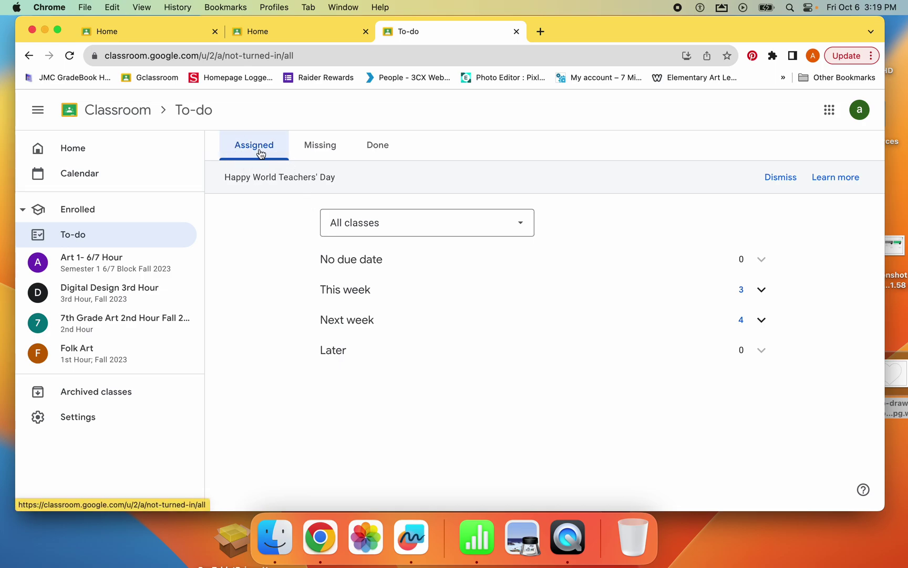
# Examine the missing assignments for all classes, including the groups for this week, last week and earlier.
pyautogui.click(320, 148)
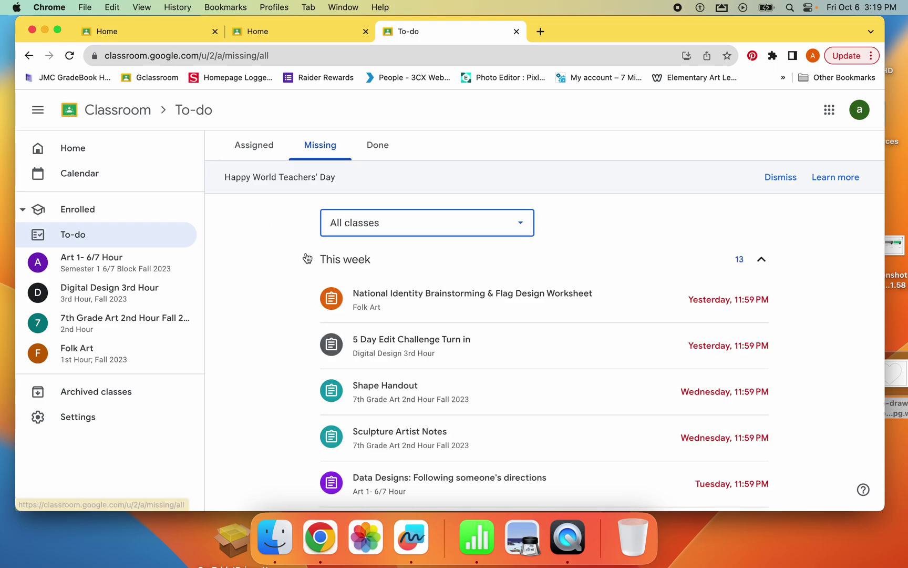
pyautogui.scroll(-2, 453, 377)
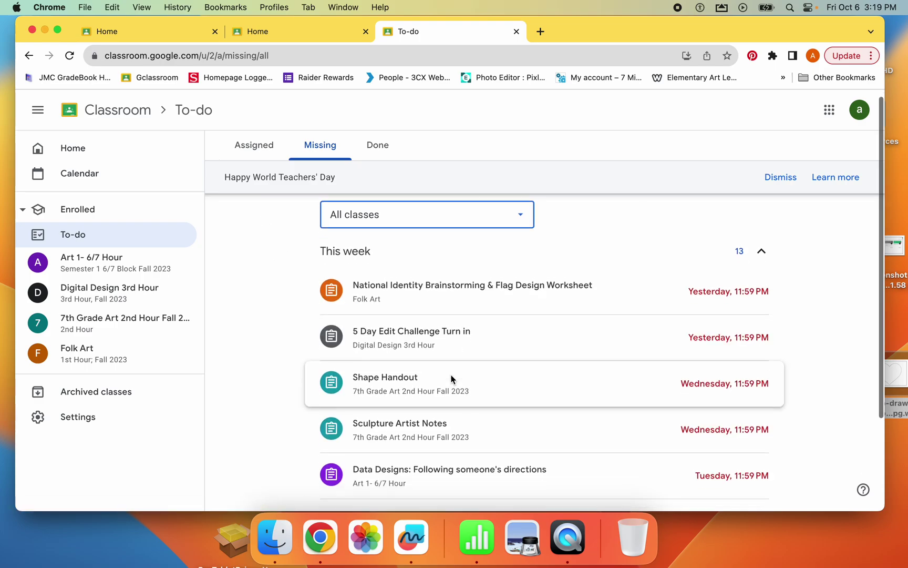
pyautogui.scroll(-3, 451, 378)
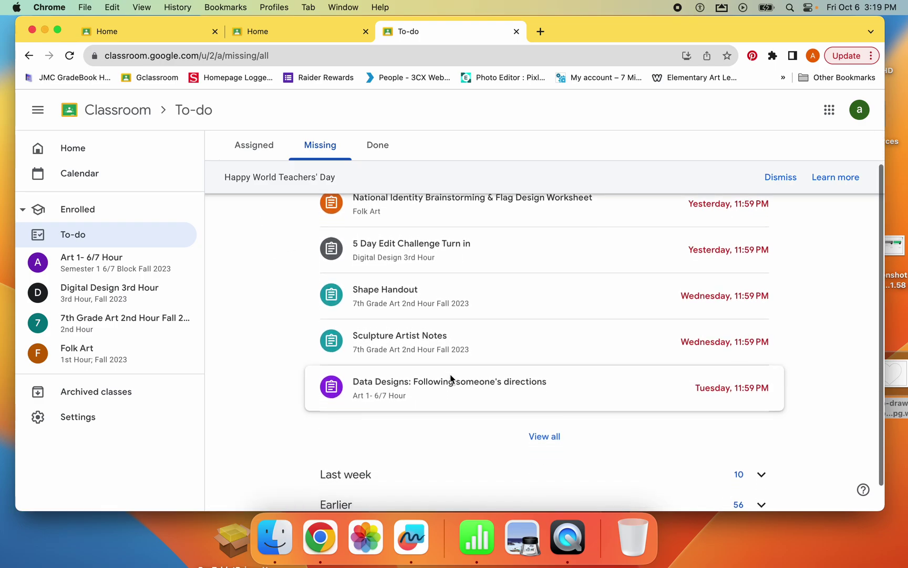
pyautogui.scroll(4, 436, 341)
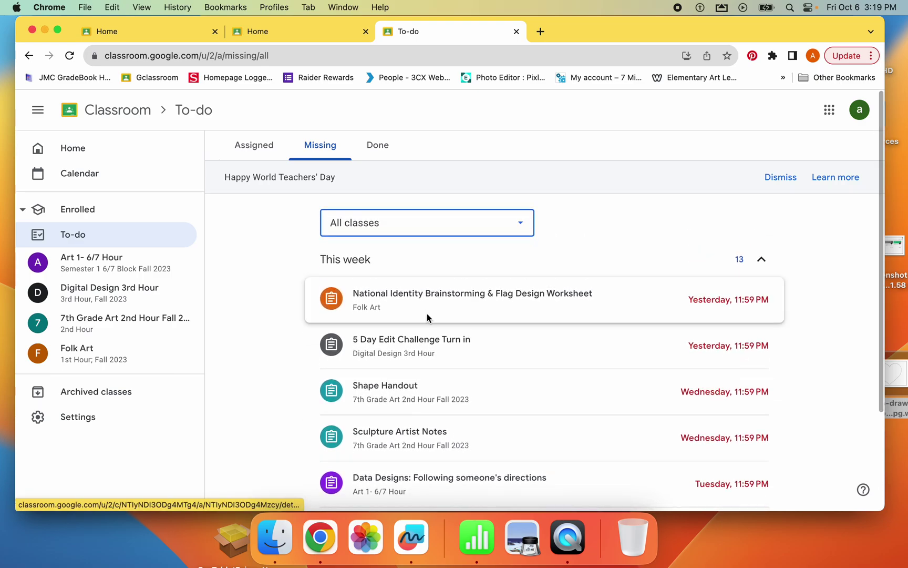
pyautogui.scroll(-4, 463, 392)
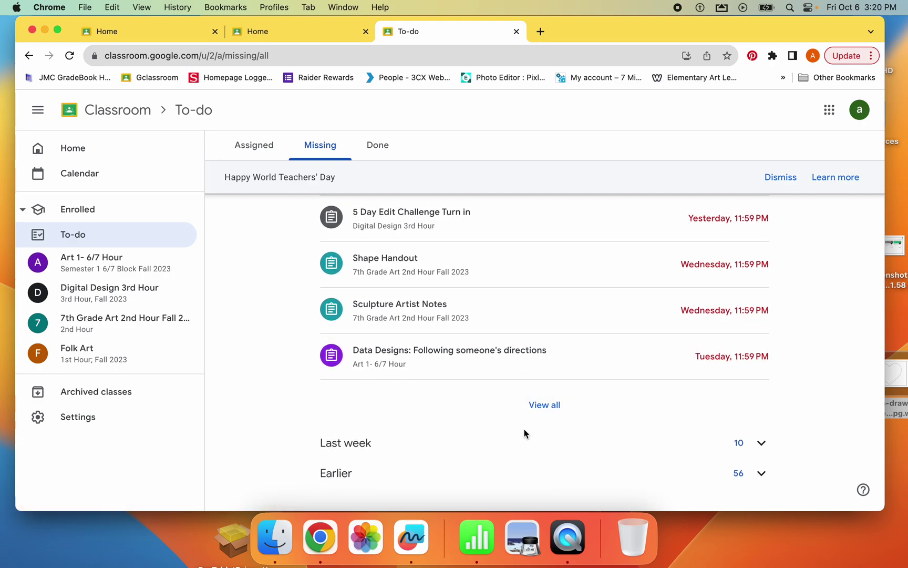
pyautogui.scroll(2, 544, 361)
pyautogui.scroll(2, 544, 356)
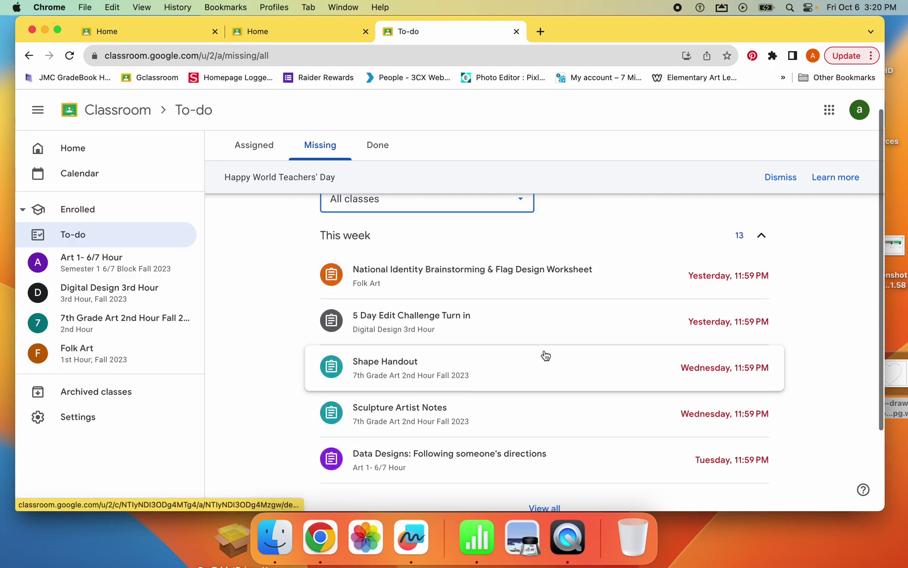
pyautogui.scroll(-3, 576, 424)
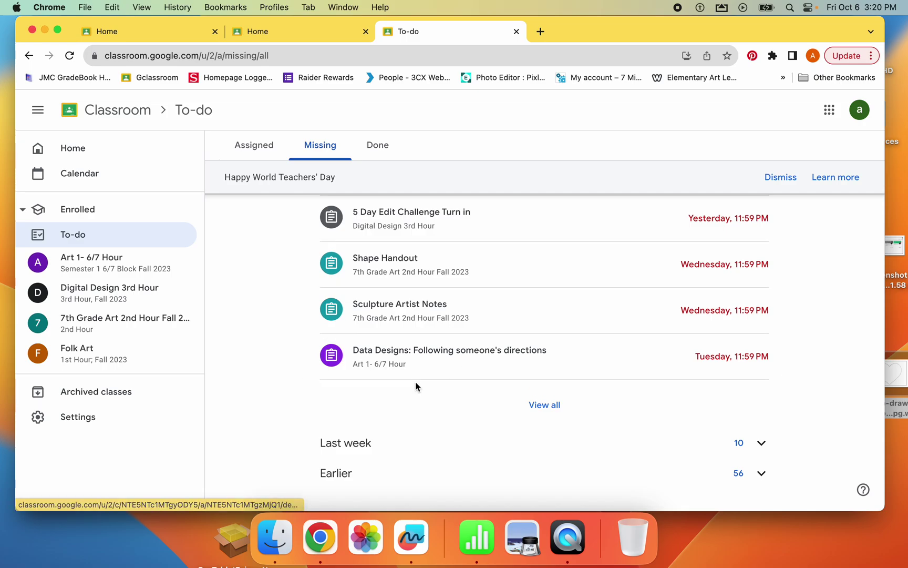
# Open the missing Shape Handout assignment and narrow the browser window slightly to expose more of the desktop.
pyautogui.click(385, 263)
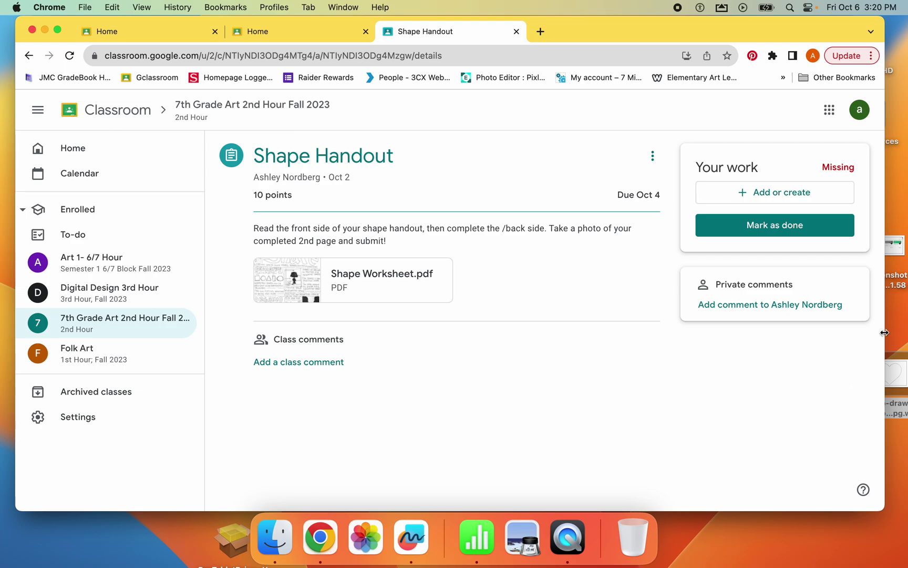
pyautogui.moveTo(883, 332); pyautogui.dragTo(863, 334)
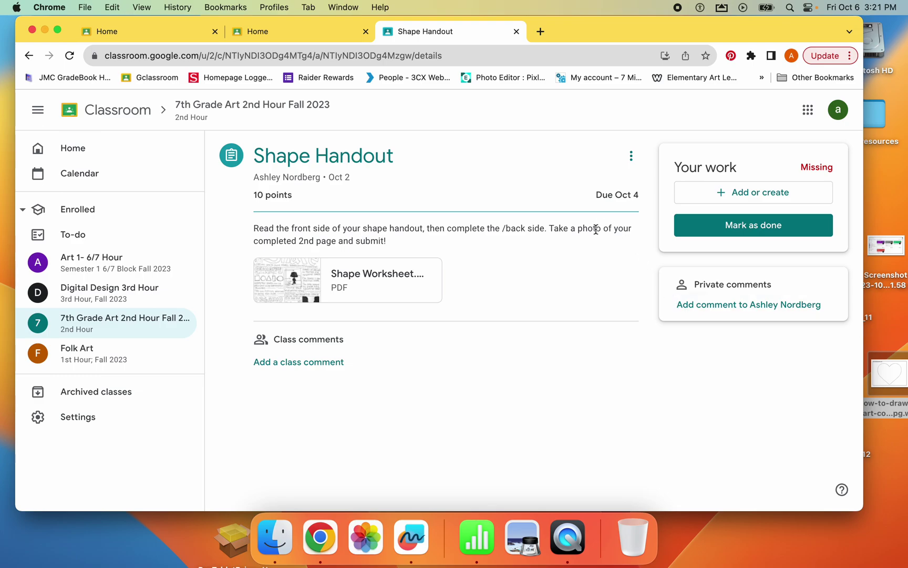
# Attach the recent Google Drive document "art sub - Digital ..." to the Shape Handout work.
pyautogui.click(715, 196)
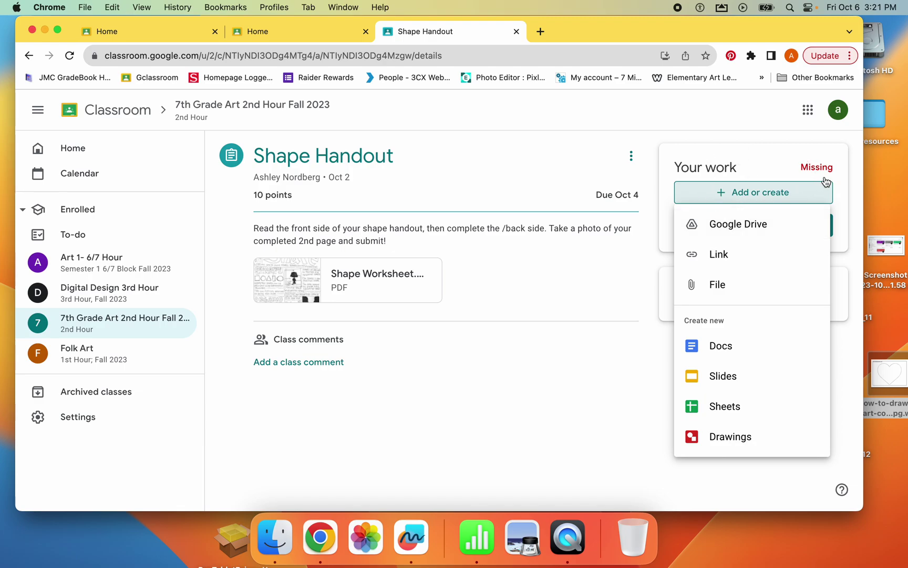
pyautogui.click(766, 234)
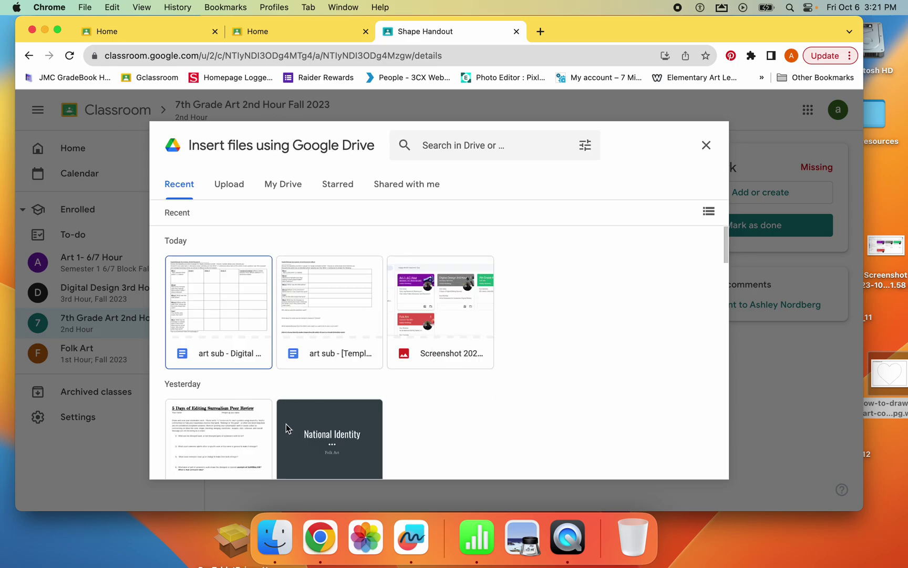
pyautogui.click(234, 304)
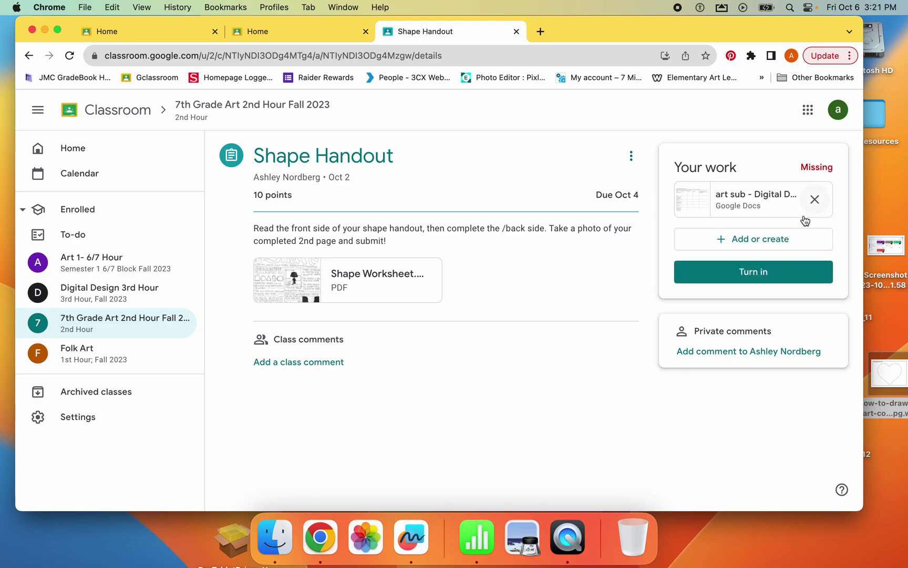
# Upload the image how-to-draw-a-heart-cool.jpg.webp from the computer's recent files as a second attachment to the Shape Handout work.
pyautogui.click(790, 242)
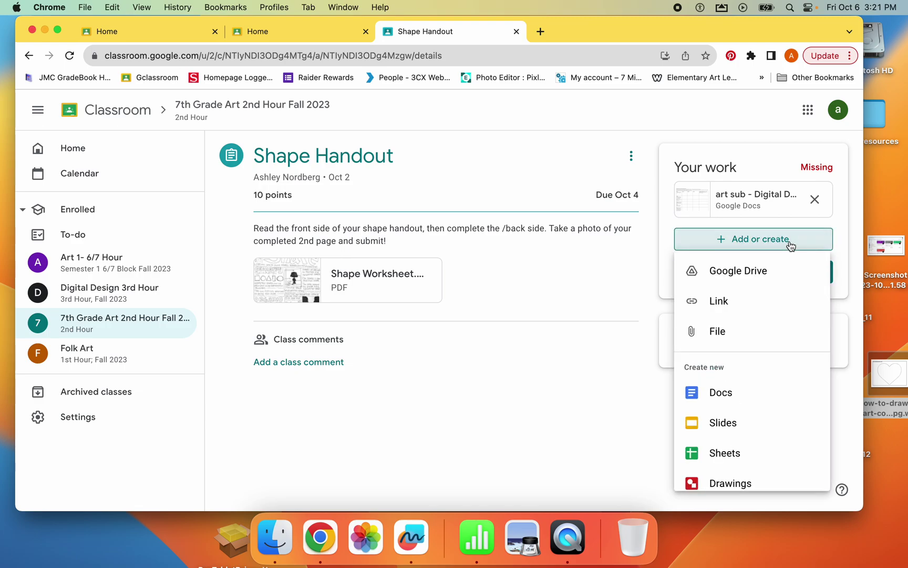
pyautogui.click(735, 335)
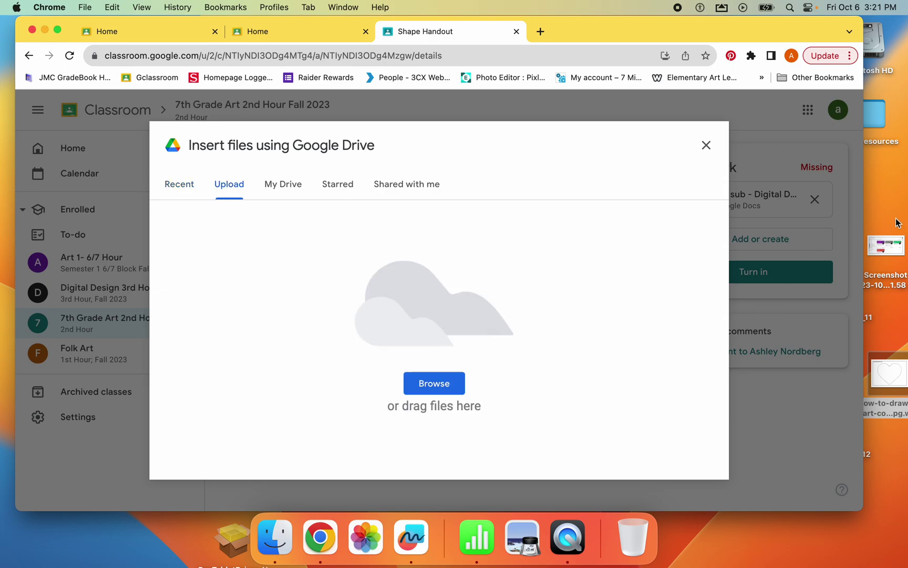
pyautogui.click(892, 256)
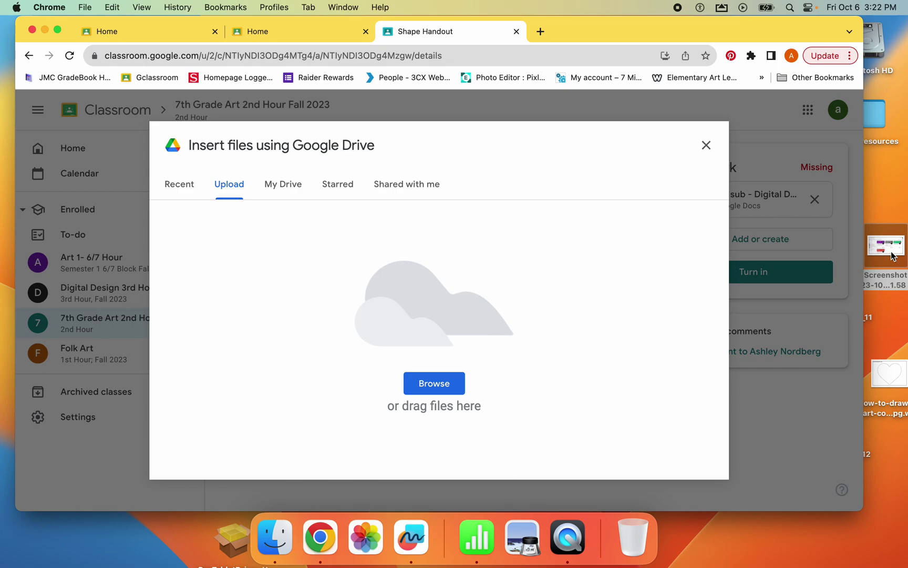
pyautogui.moveTo(888, 257); pyautogui.dragTo(900, 188)
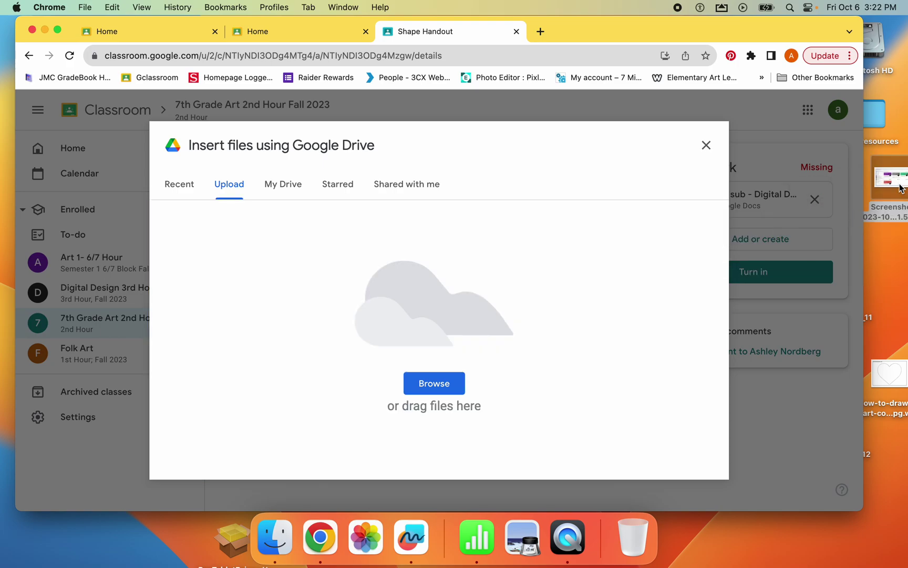
pyautogui.click(446, 389)
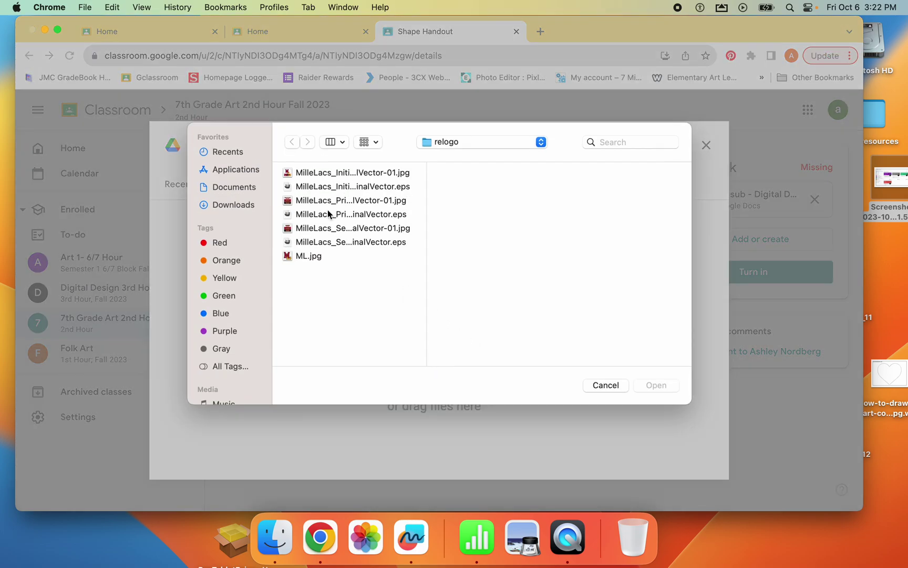
pyautogui.click(237, 155)
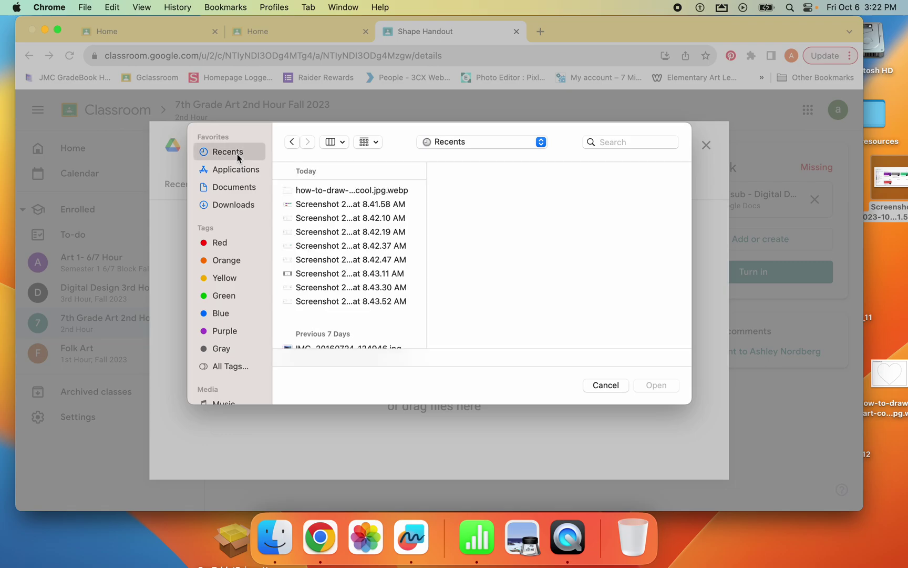
pyautogui.click(332, 190)
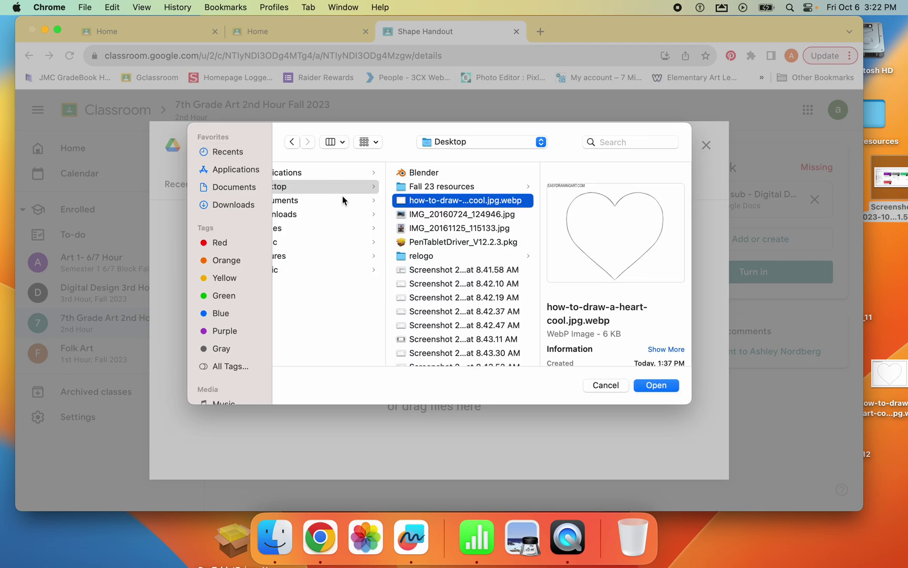
pyautogui.click(653, 387)
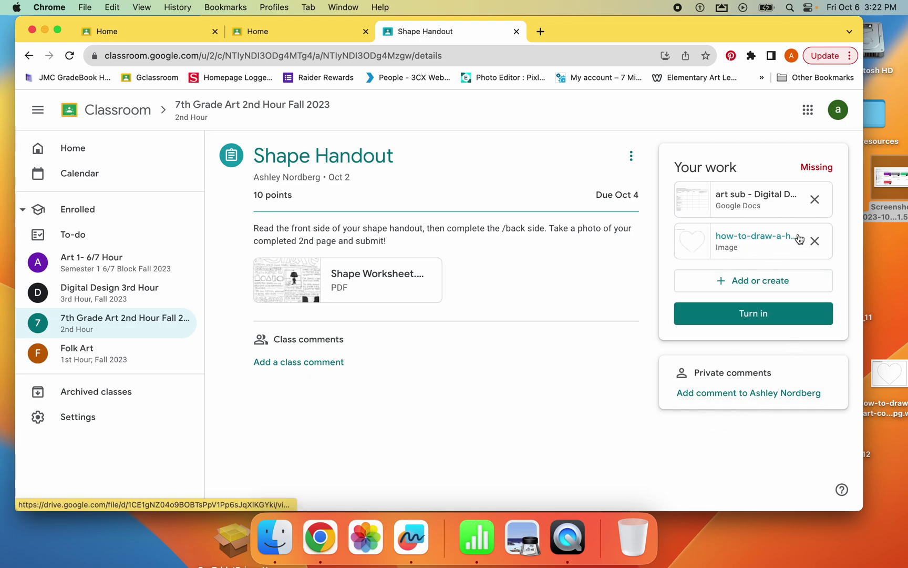
# Remove the Google Docs attachment from the Shape Handout work and turn in the assignment with only the how-to-draw-a-heart-cool.jpg.webp image.
pyautogui.click(818, 202)
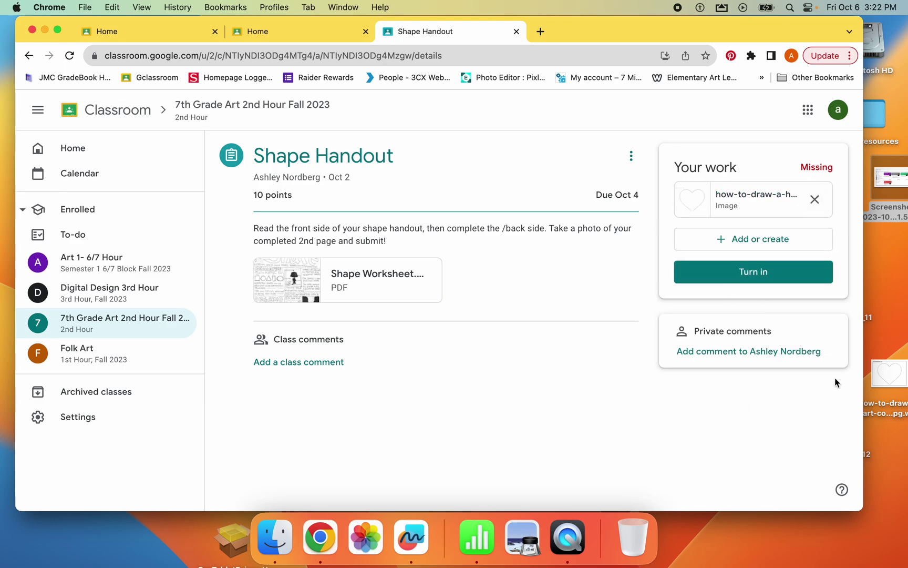
pyautogui.click(770, 270)
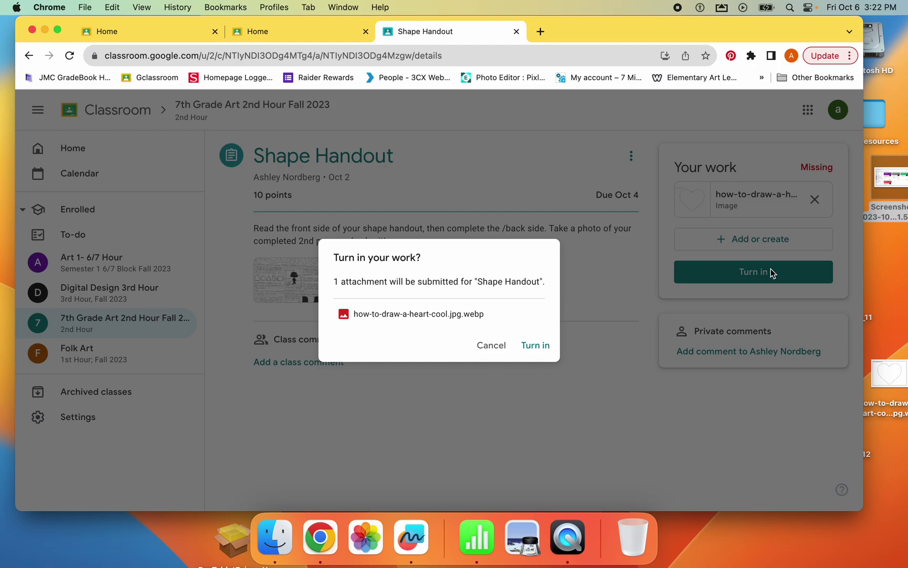
pyautogui.click(543, 343)
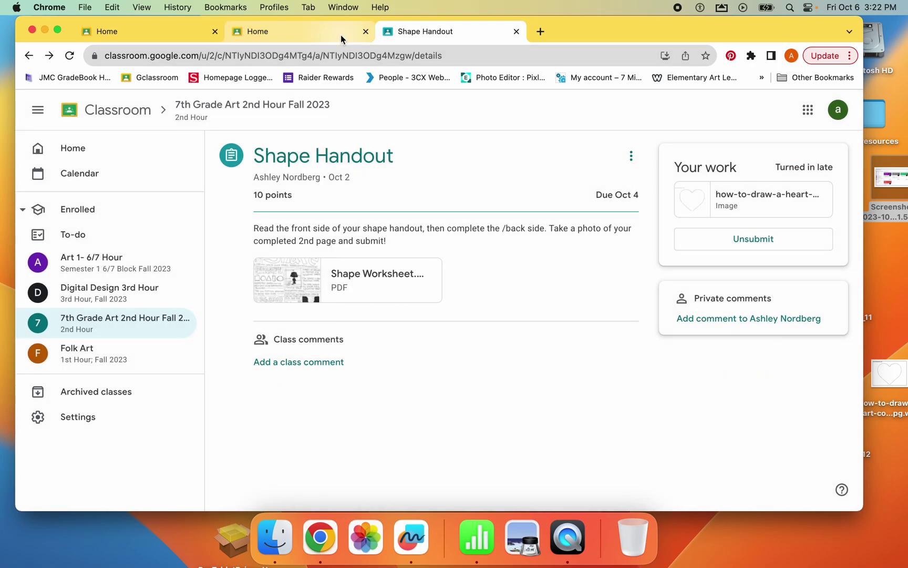
# Return to the to-do list and view the completed assignments for all classes.
pyautogui.click(29, 55)
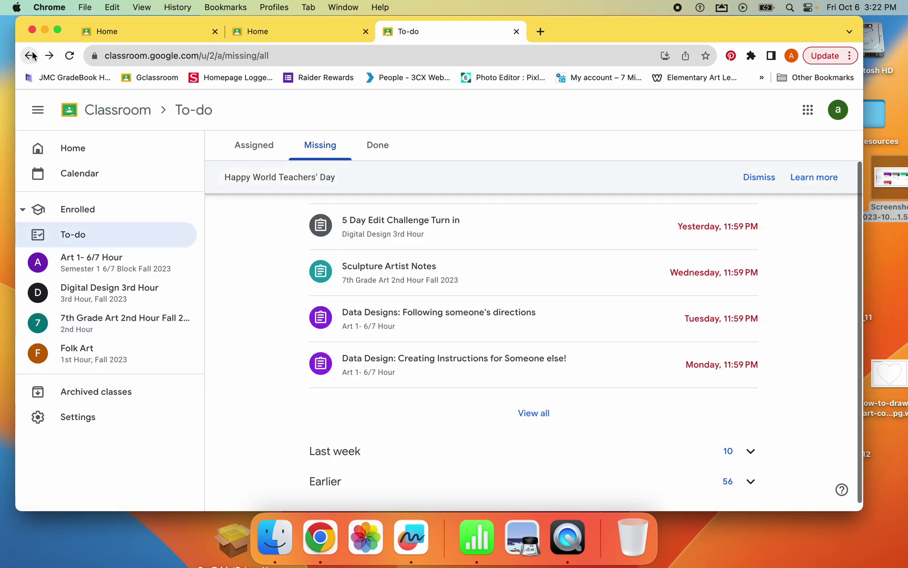
pyautogui.scroll(2, 422, 261)
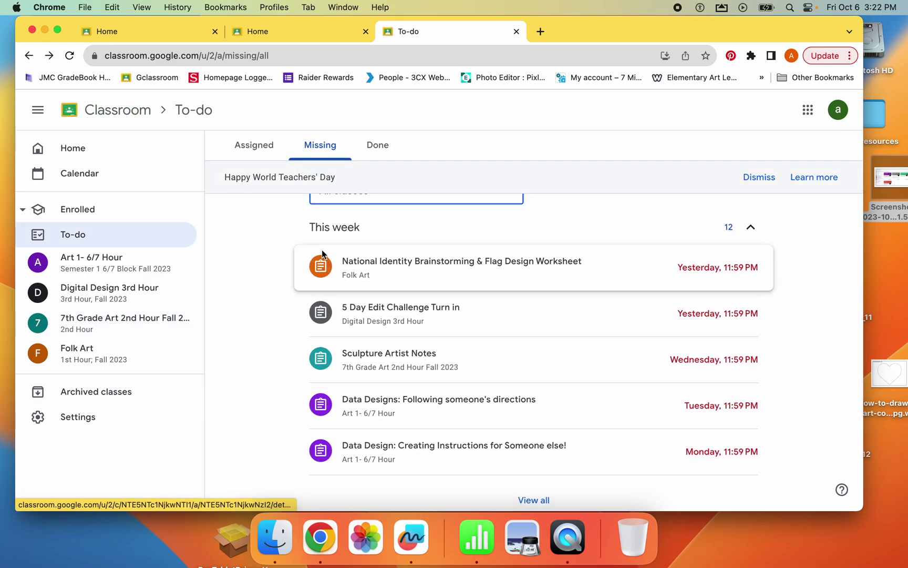
pyautogui.click(376, 147)
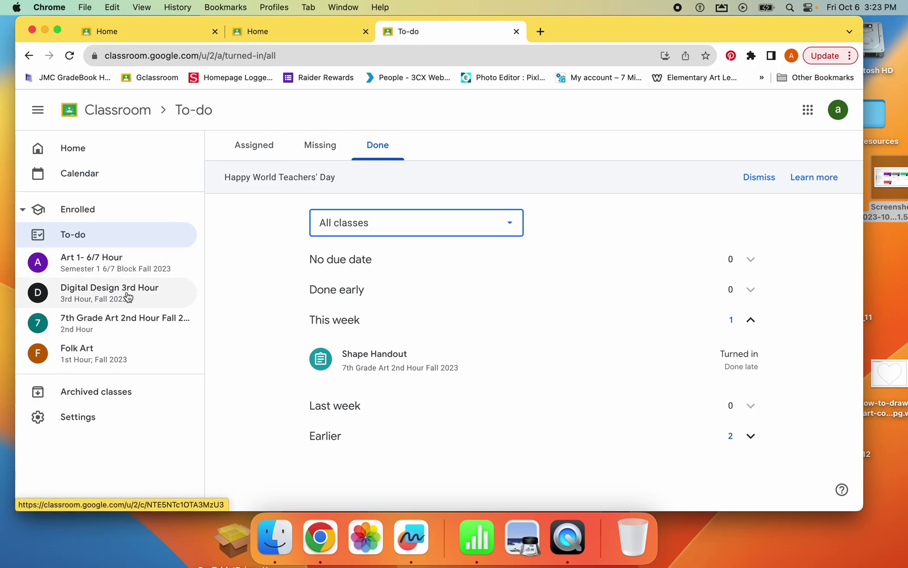
# Open the 7th Grade Art 2nd Hour class and look through the posts in its stream.
pyautogui.click(158, 331)
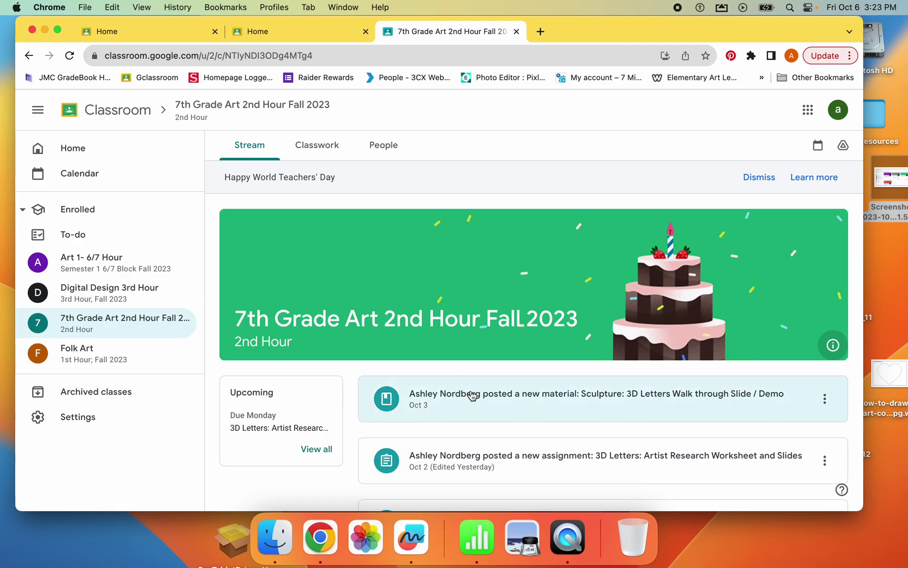
pyautogui.scroll(-3, 472, 395)
pyautogui.scroll(-10, 472, 395)
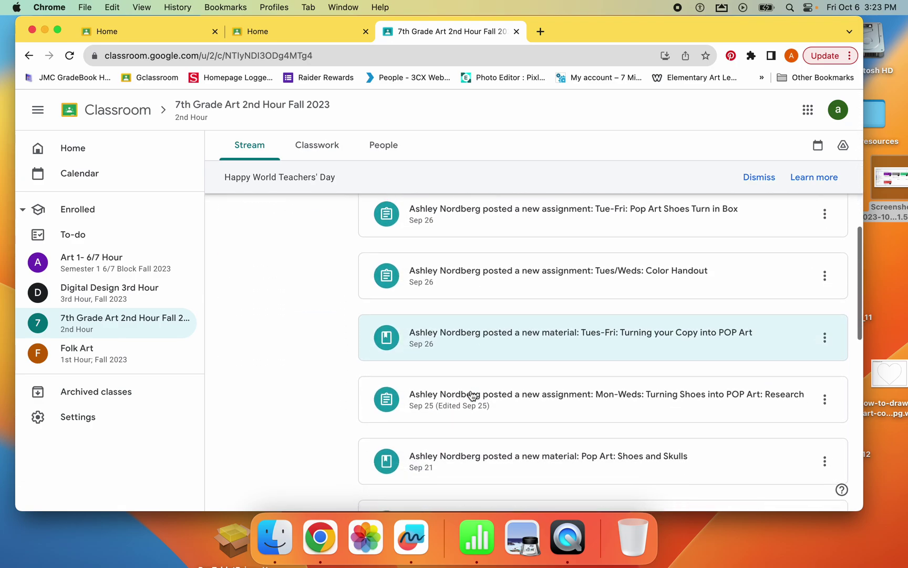
pyautogui.scroll(12, 472, 395)
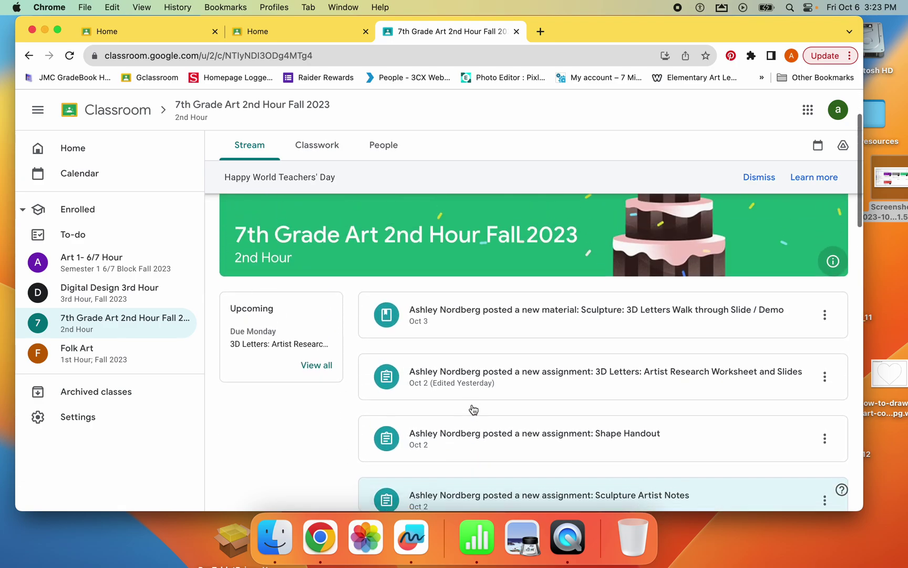
pyautogui.scroll(2, 471, 402)
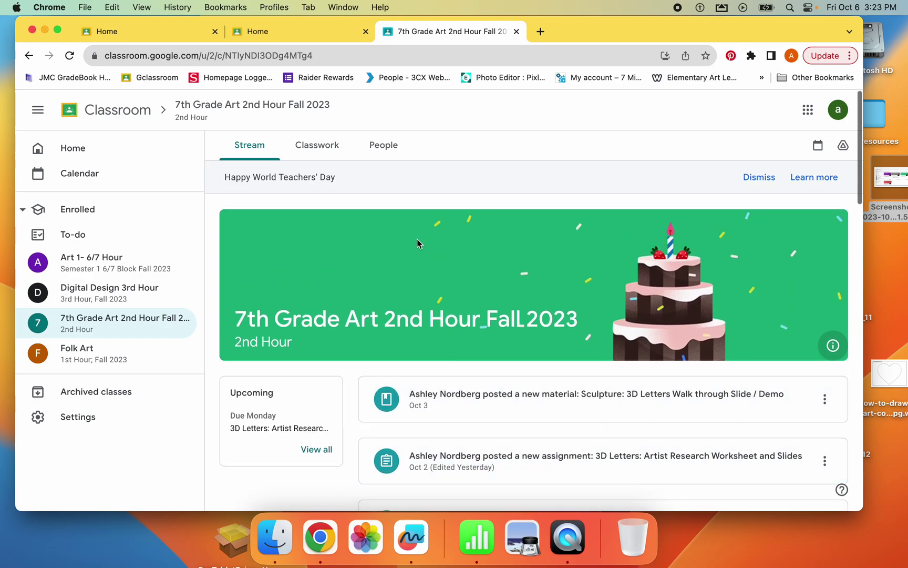
# Examine the 7th Grade Art classwork by topic, comparing the icons of turned-in, outstanding and material items.
pyautogui.click(334, 148)
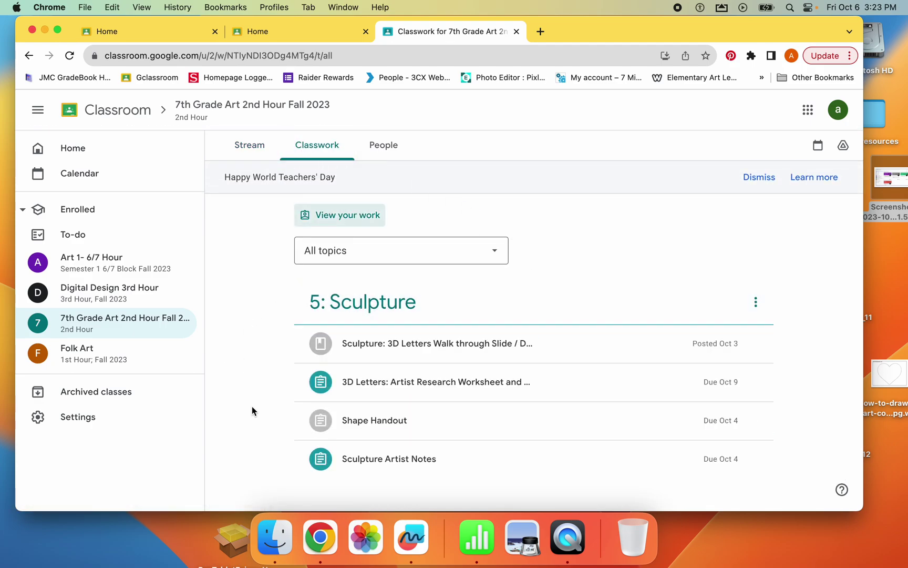
pyautogui.scroll(-1, 593, 436)
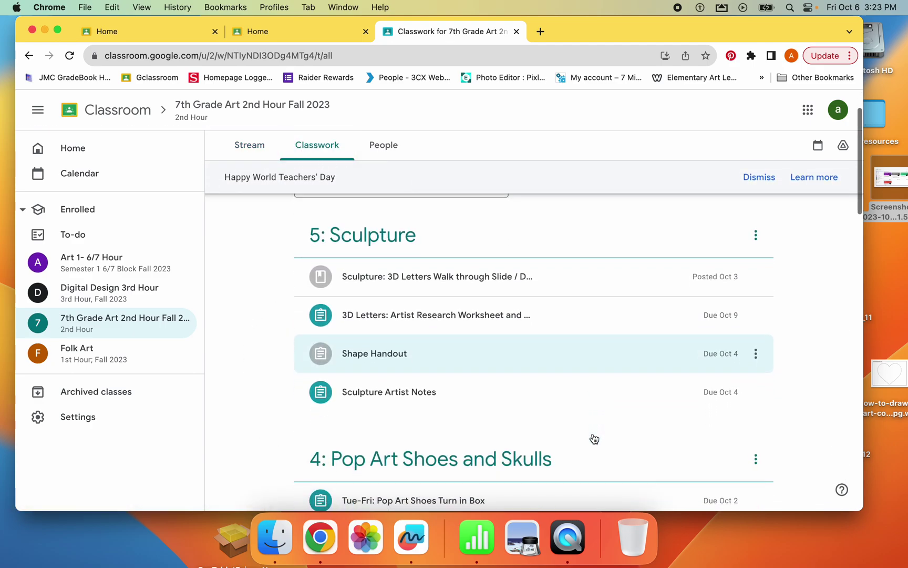
pyautogui.scroll(-2, 594, 439)
pyautogui.scroll(-7, 572, 409)
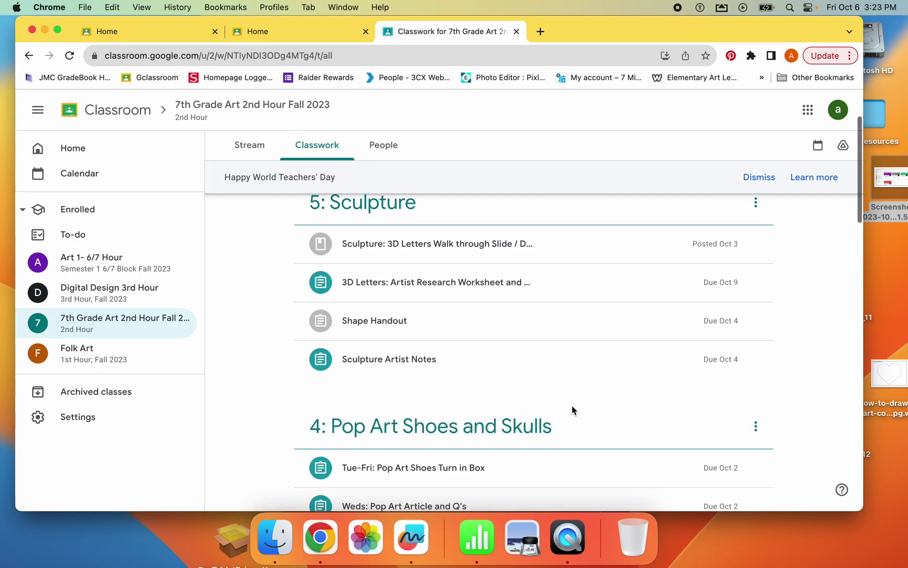
pyautogui.scroll(-12, 573, 409)
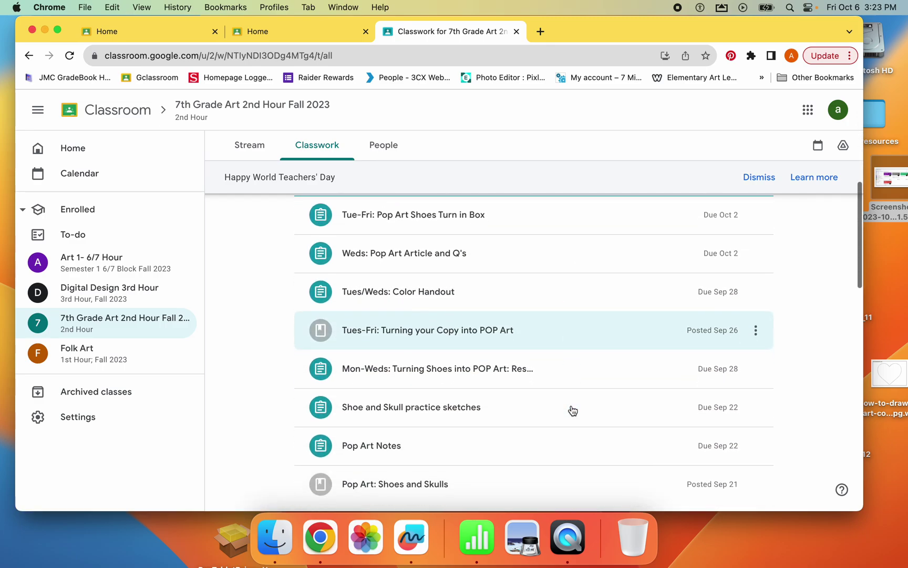
pyautogui.scroll(-6, 572, 410)
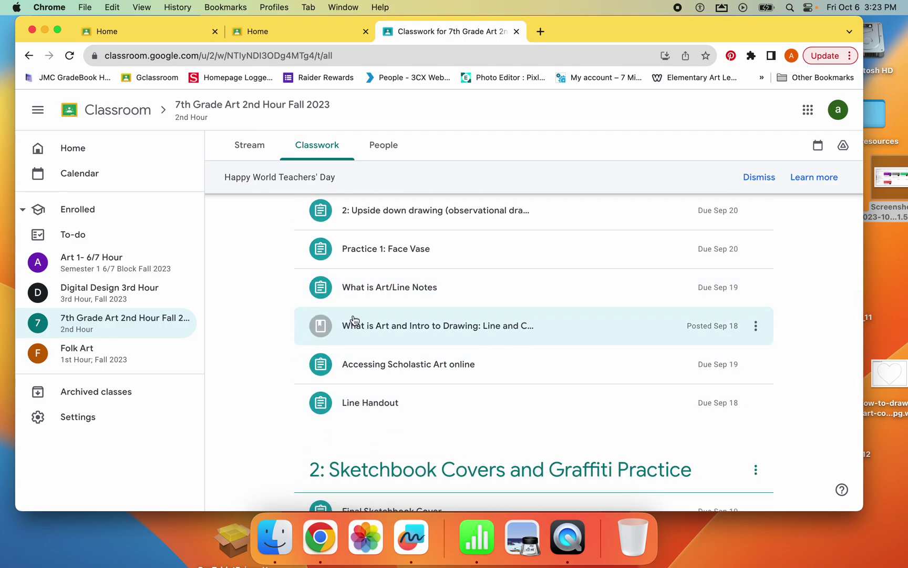
pyautogui.scroll(15, 320, 325)
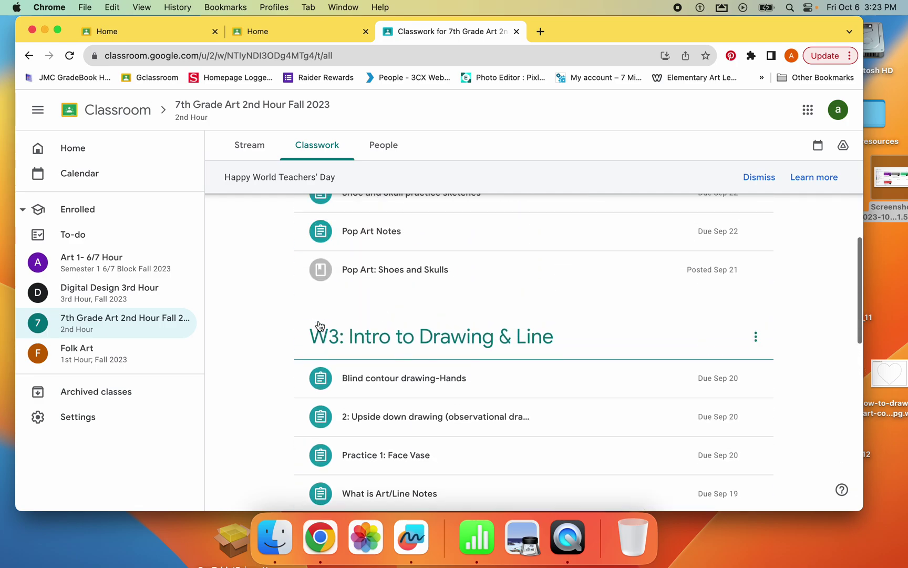
pyautogui.scroll(5, 319, 325)
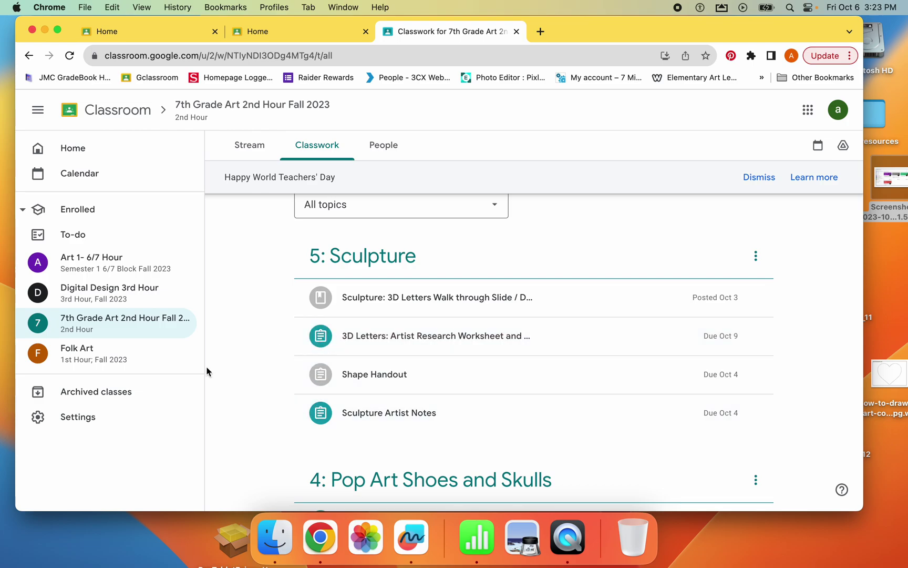
# Open the Folk Art class's classwork and review the assignments under its National Identity and Basketry/Weaving topics.
pyautogui.click(113, 359)
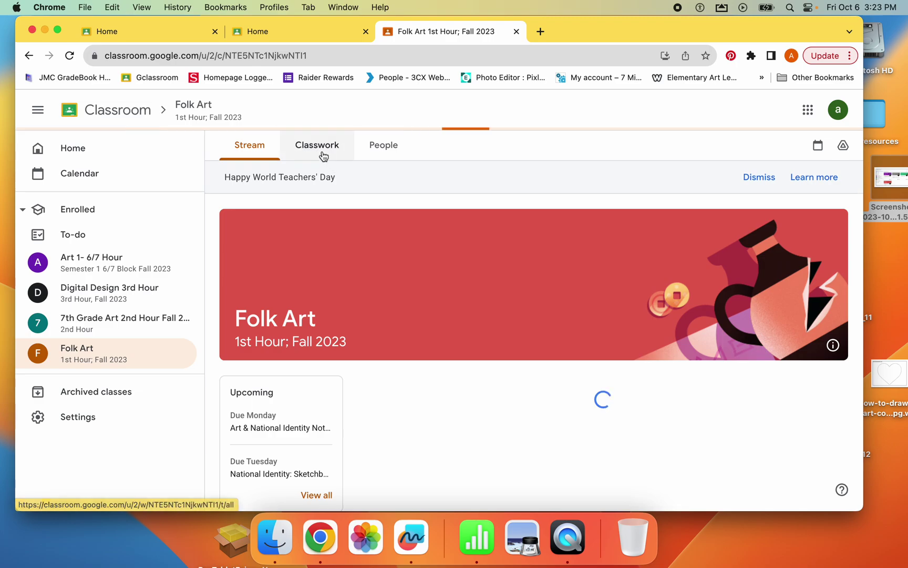
pyautogui.click(344, 150)
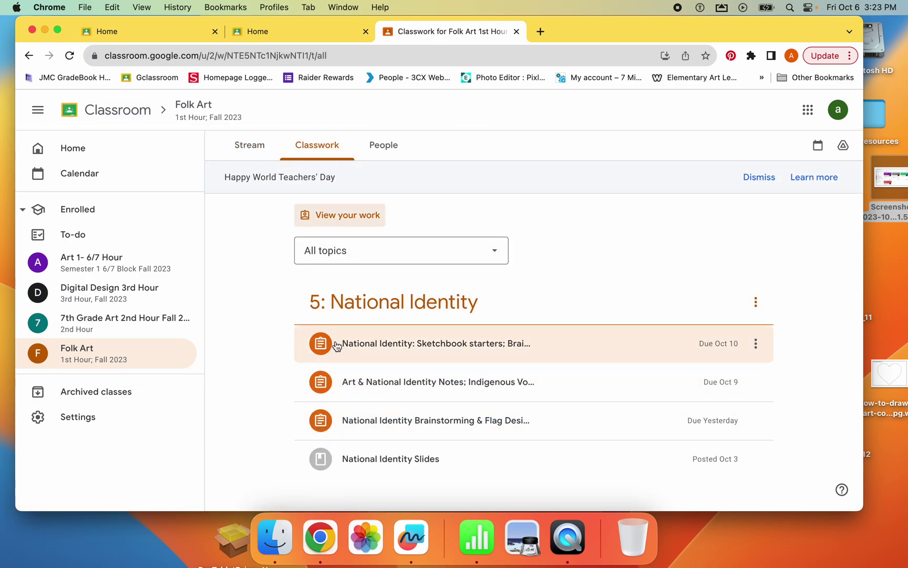
pyautogui.scroll(-2, 335, 406)
pyautogui.scroll(-5, 334, 405)
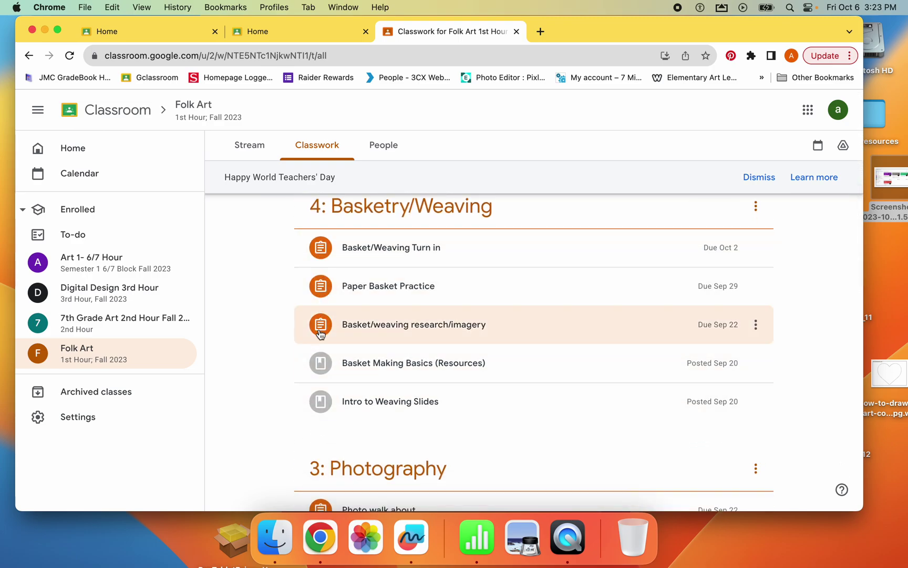
pyautogui.scroll(2, 326, 270)
pyautogui.scroll(2, 326, 277)
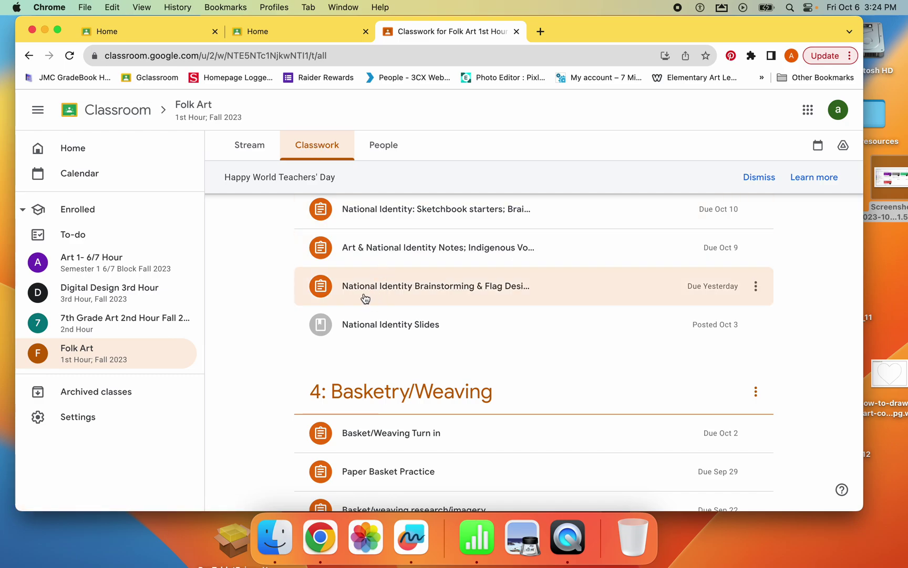
# Open the full instructions of the National Identity Brainstorming & Flag Design Worksheet, view its attached Google Docs template, and close the document.
pyautogui.click(342, 288)
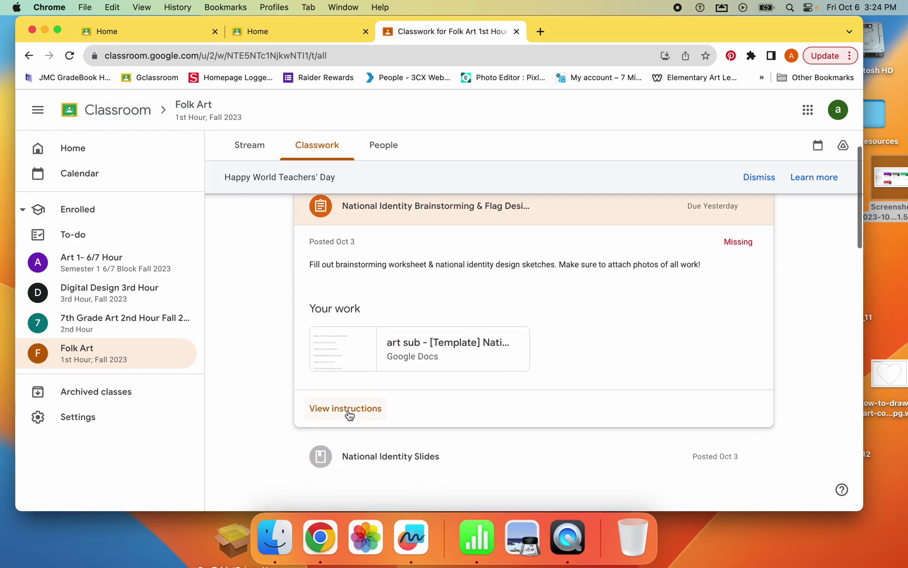
pyautogui.click(348, 413)
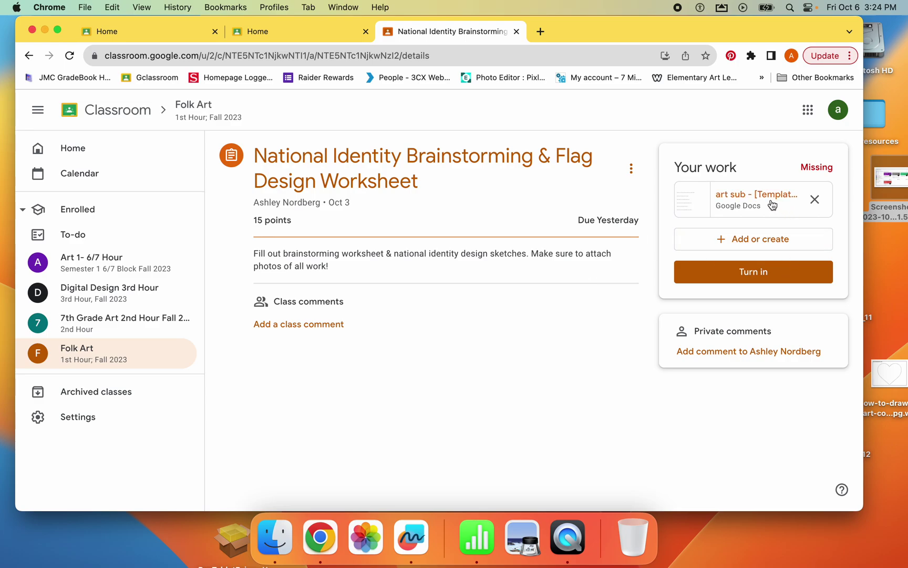
pyautogui.click(718, 204)
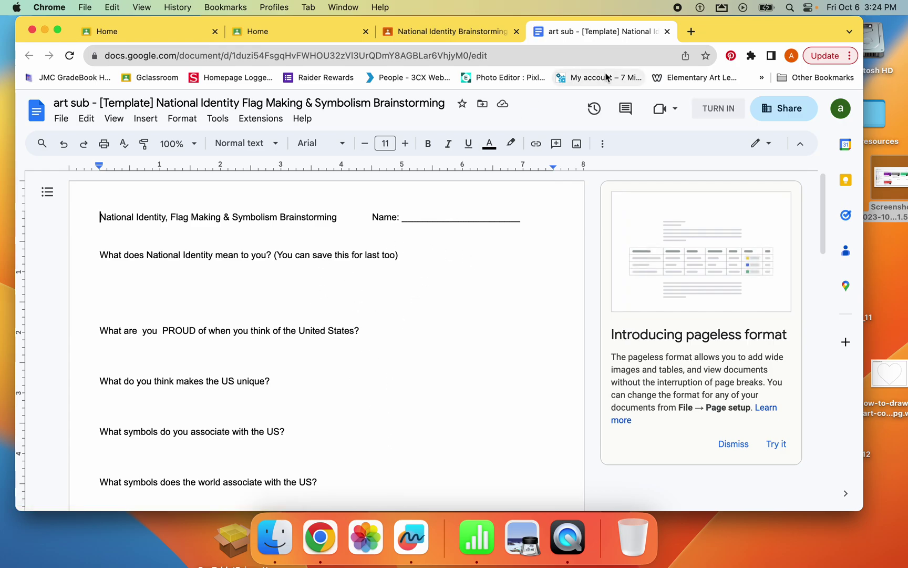
pyautogui.click(667, 33)
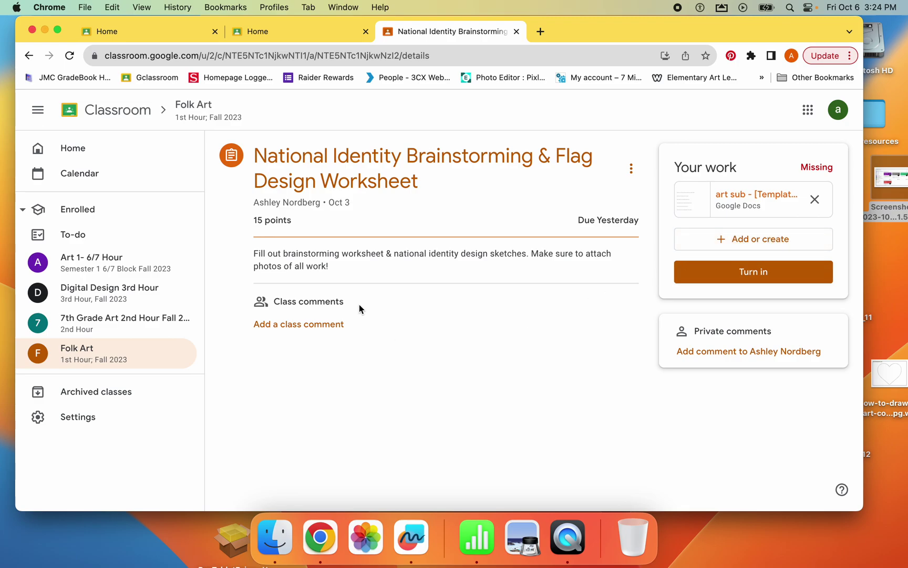
pyautogui.click(92, 266)
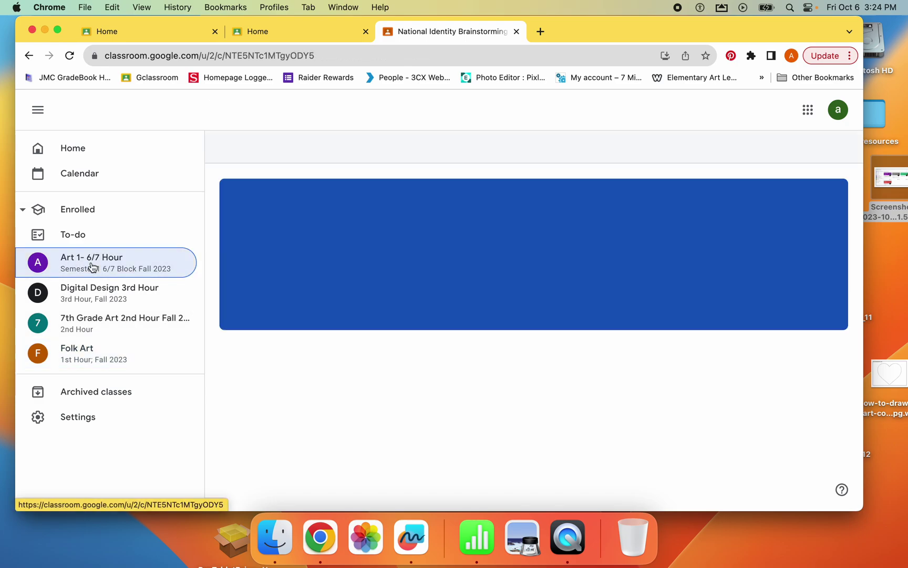
pyautogui.click(124, 327)
pyautogui.click(81, 219)
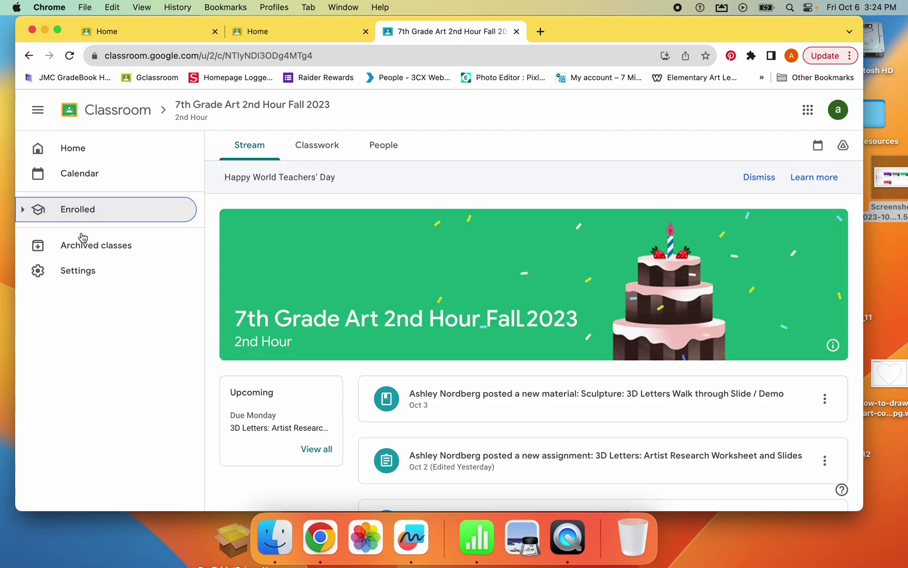
pyautogui.click(82, 220)
# Open the turned-in Shape Handout from the to-do list's completed assignments to view its submission status.
pyautogui.click(116, 239)
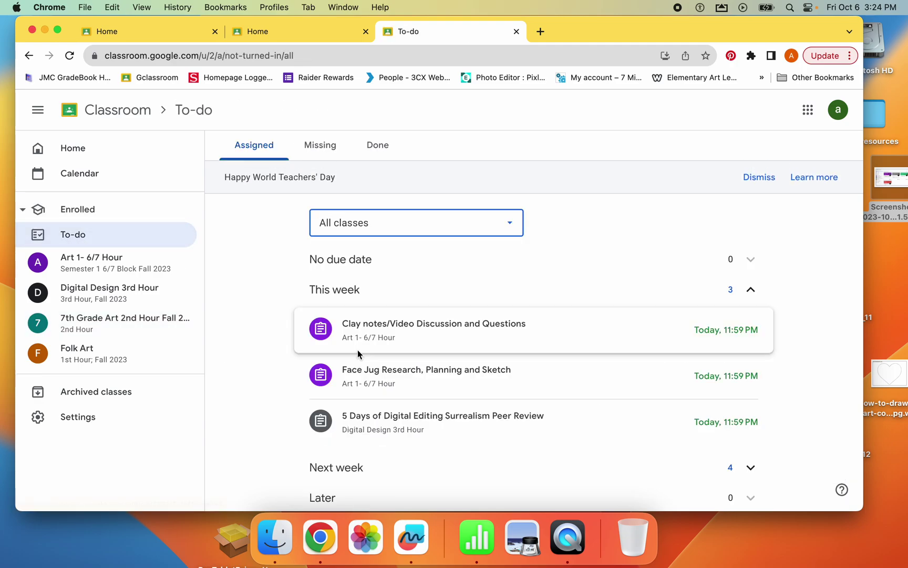
pyautogui.click(378, 149)
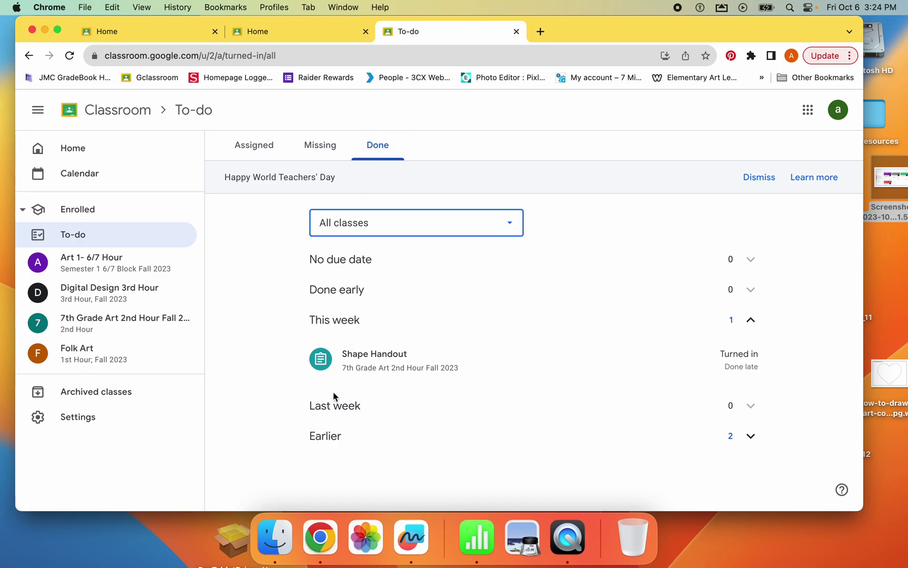
pyautogui.click(363, 364)
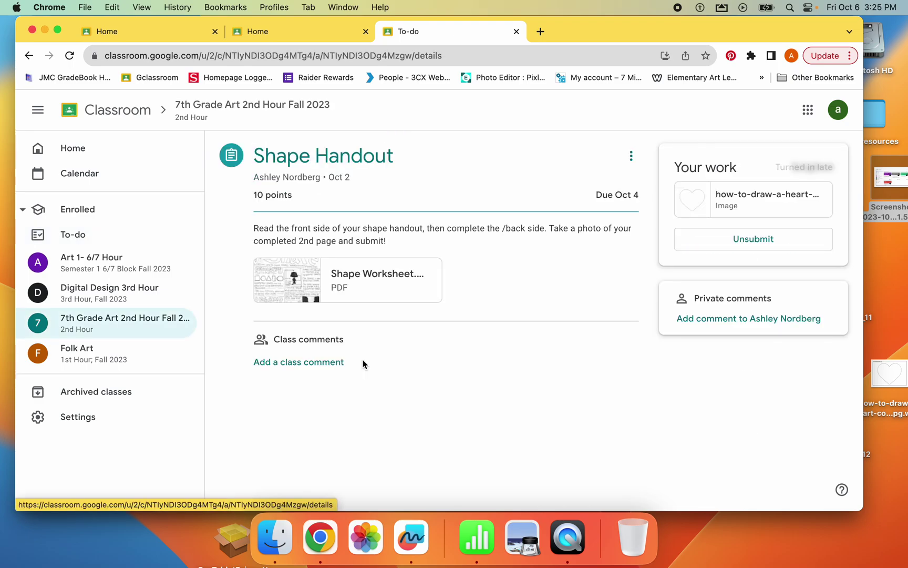